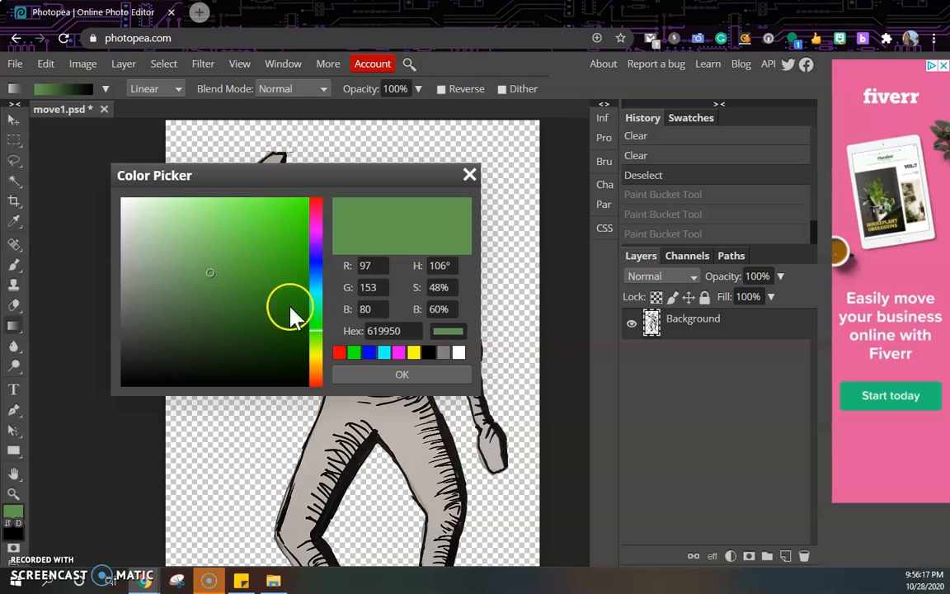
# - Try out yellow, olive-green and darker green shades for the foreground colour, ending on 3d742e
pyautogui.click(315, 362)
pyautogui.moveTo(316, 367); pyautogui.dragTo(316, 357)
pyautogui.click(181, 302)
pyautogui.moveTo(182, 302); pyautogui.dragTo(253, 303)
pyautogui.click(224, 273)
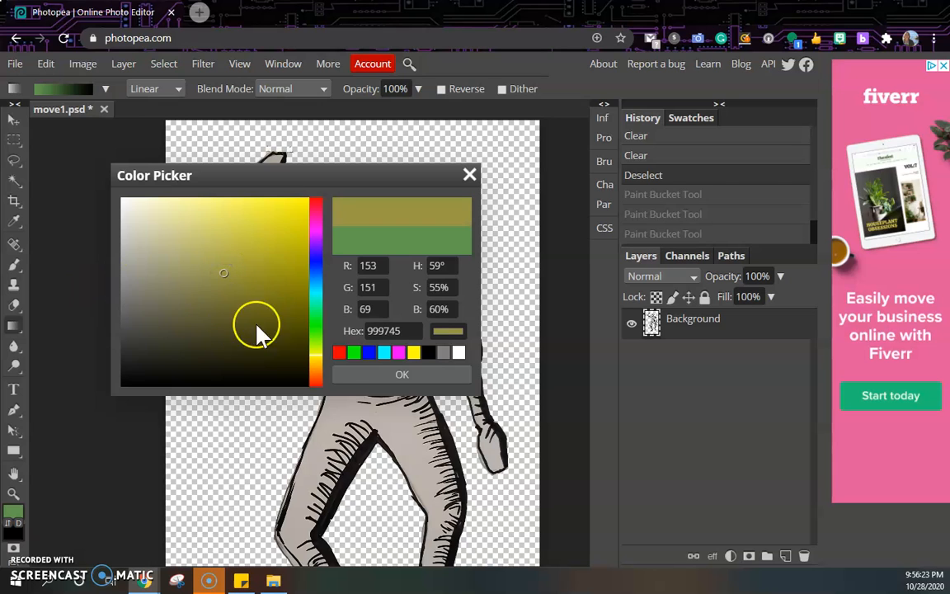
pyautogui.click(314, 343)
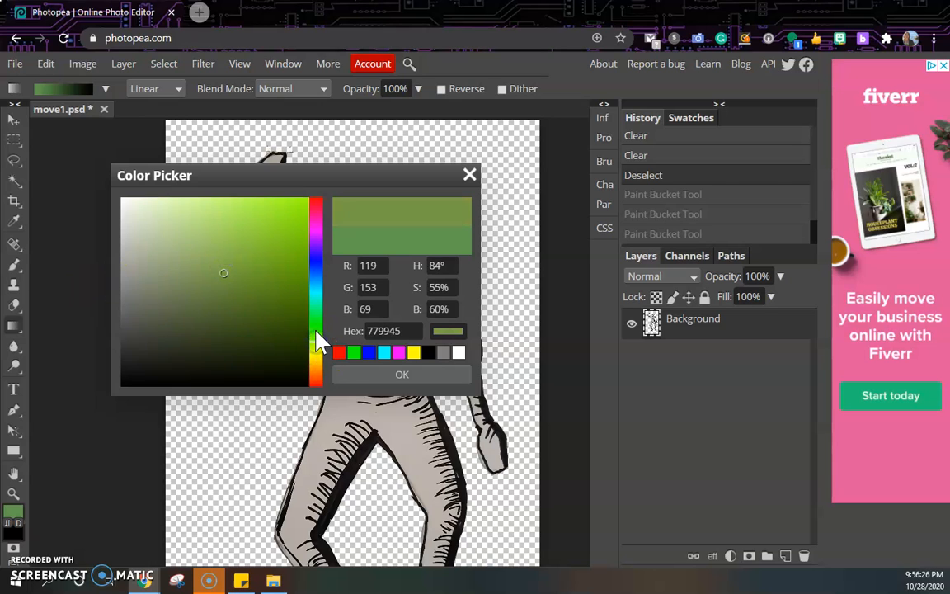
pyautogui.click(316, 332)
pyautogui.click(192, 323)
pyautogui.click(162, 290)
pyautogui.click(244, 302)
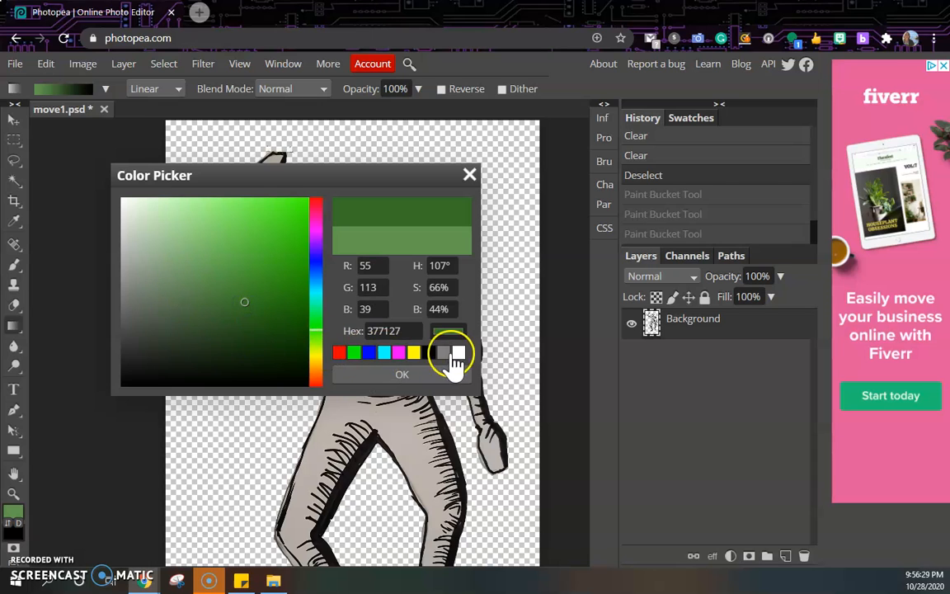
pyautogui.click(258, 318)
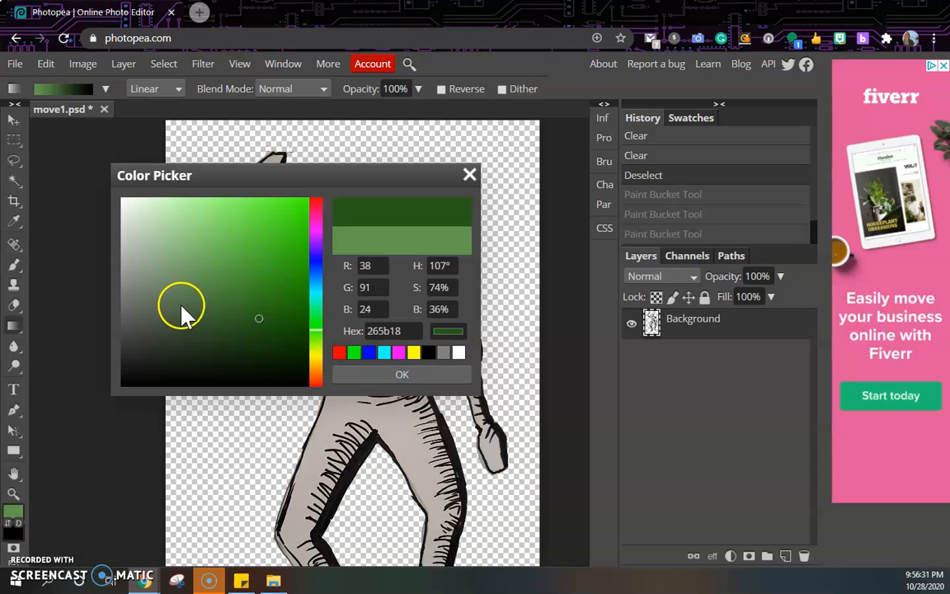
pyautogui.click(201, 300)
pyautogui.click(234, 300)
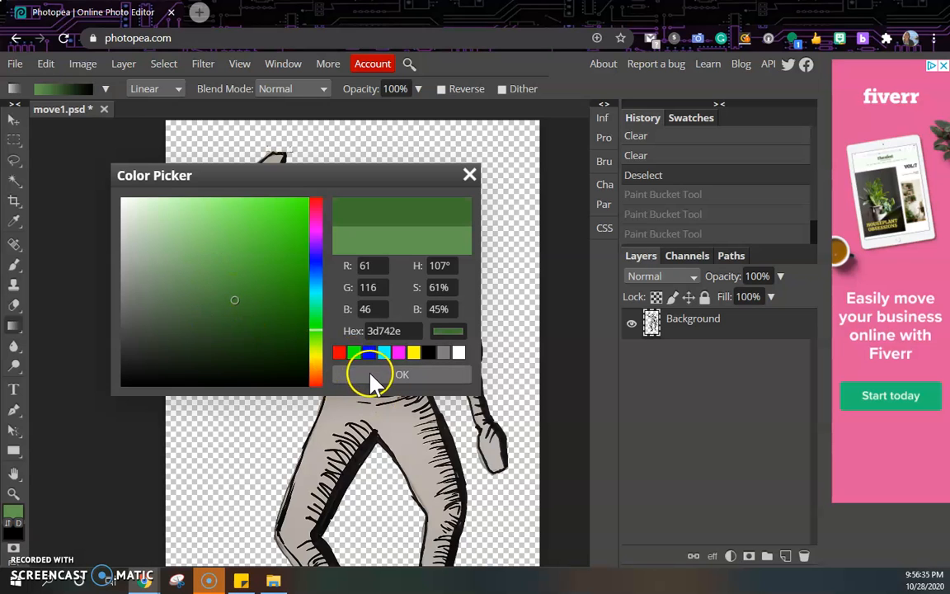
# - Try out teal shades and set the foreground colour to the bright green 27c250
pyautogui.click(318, 290)
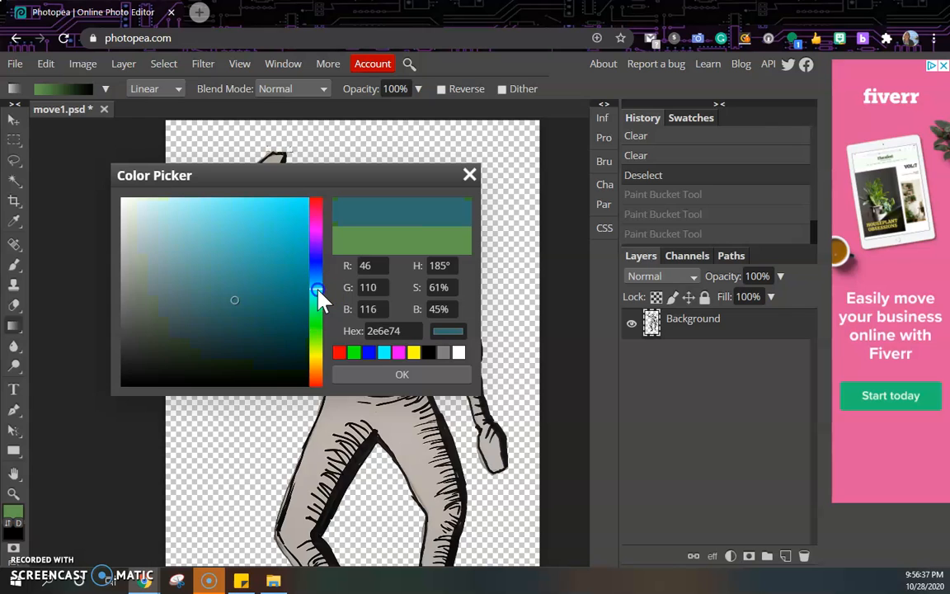
pyautogui.click(250, 319)
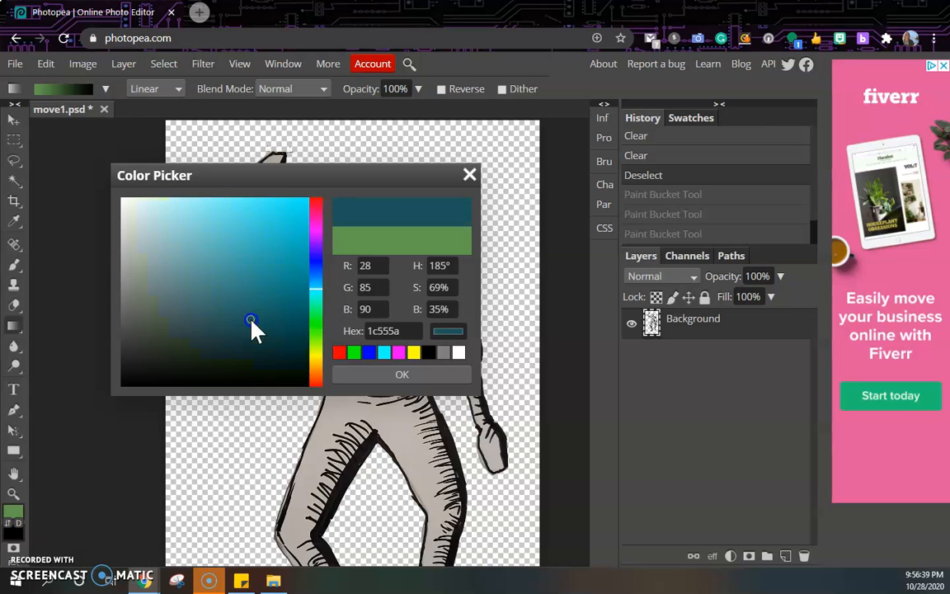
pyautogui.click(275, 272)
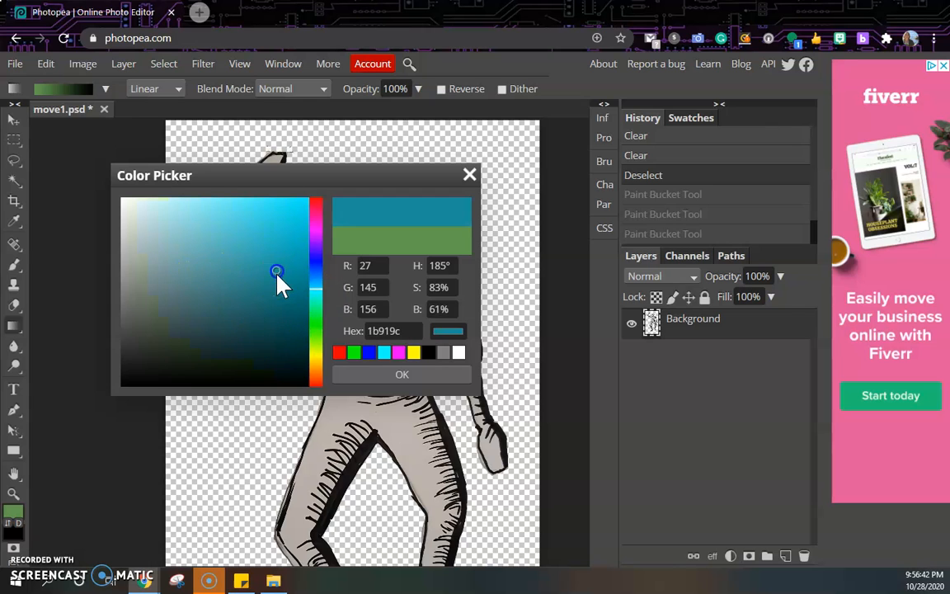
pyautogui.click(319, 316)
pyautogui.click(271, 244)
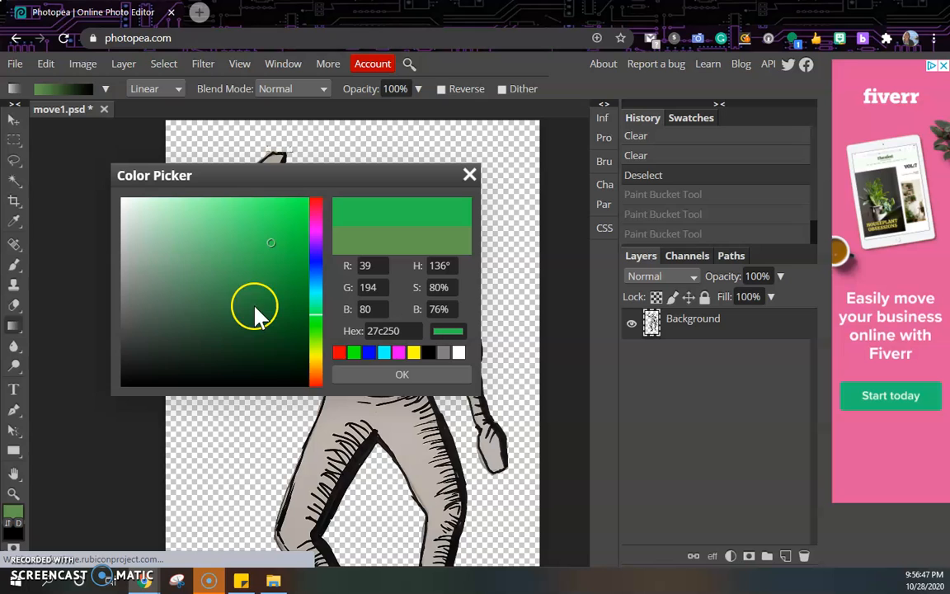
pyautogui.click(373, 377)
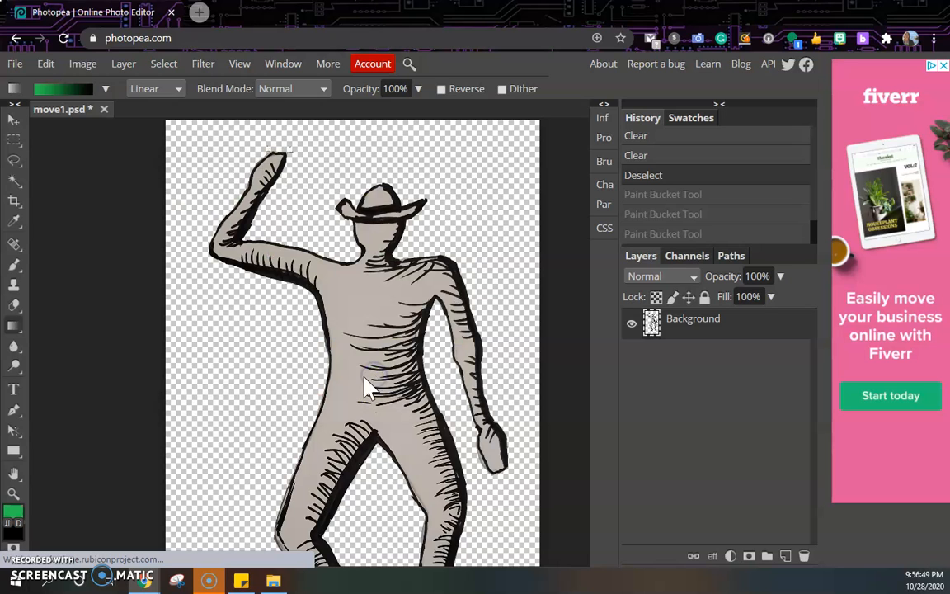
# - Change the foreground colour to the slightly muted green 33b956
pyautogui.click(12, 509)
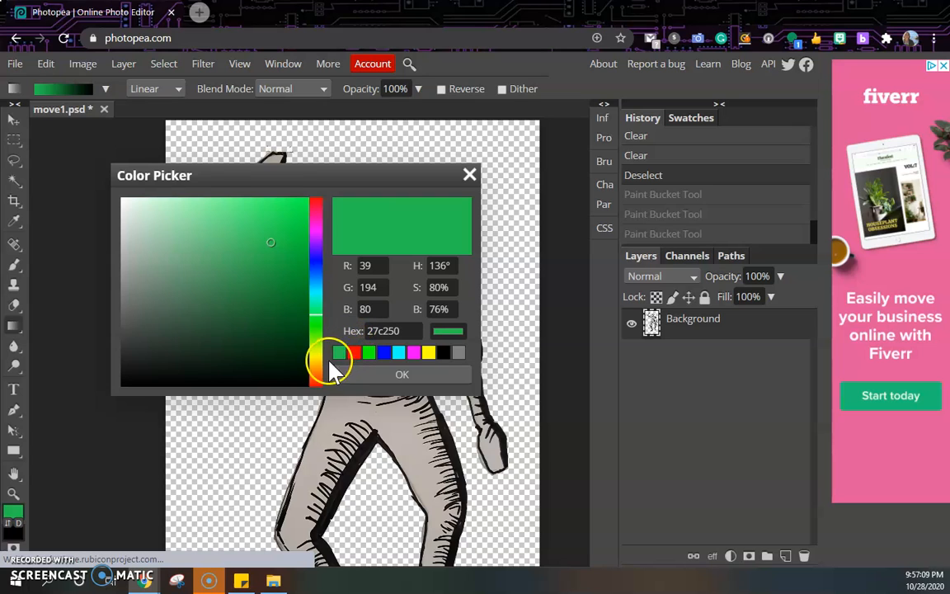
pyautogui.moveTo(266, 246); pyautogui.dragTo(259, 191)
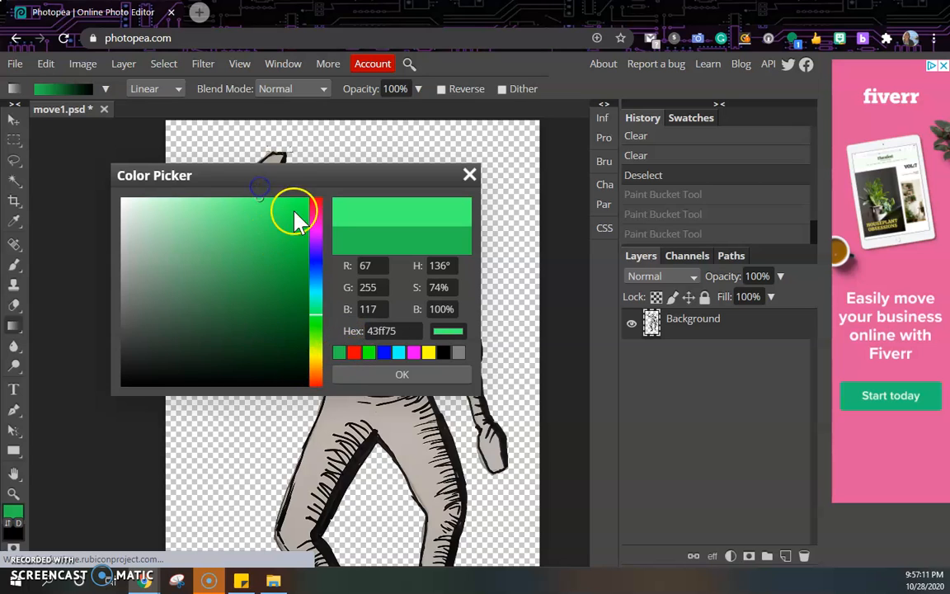
pyautogui.click(256, 249)
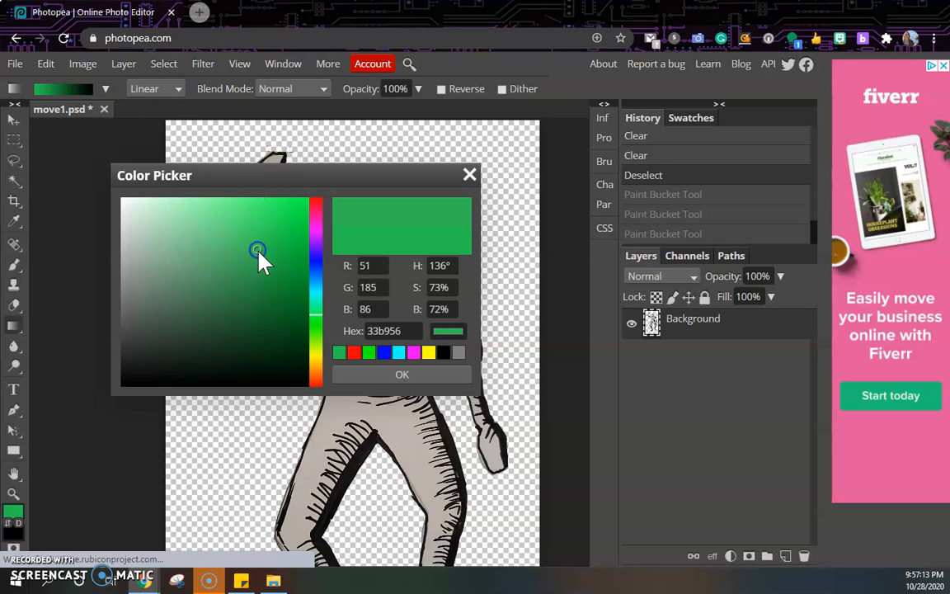
pyautogui.click(398, 375)
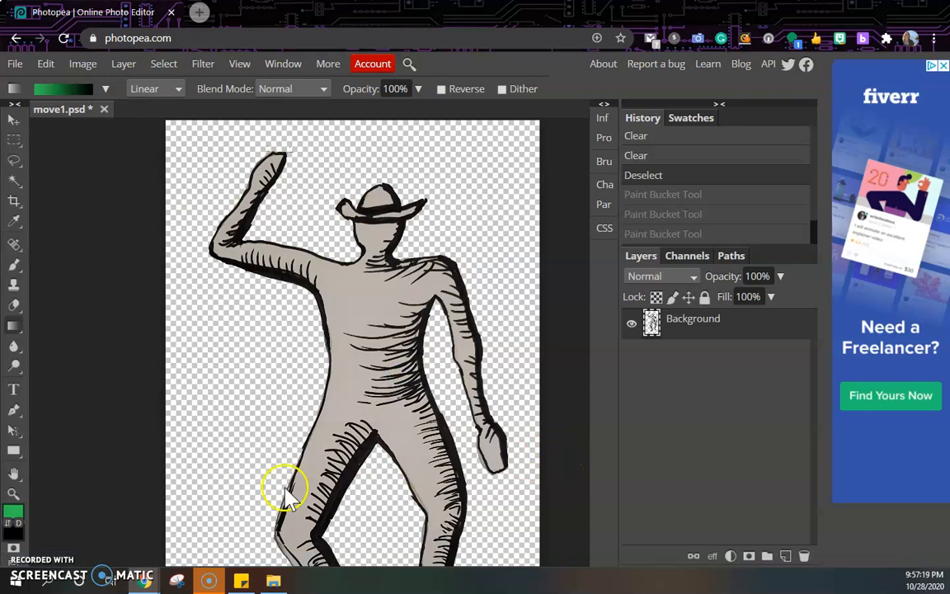
# - Switch from the Gradient tool to the Paint Bucket tool
pyautogui.rightClick(14, 330)
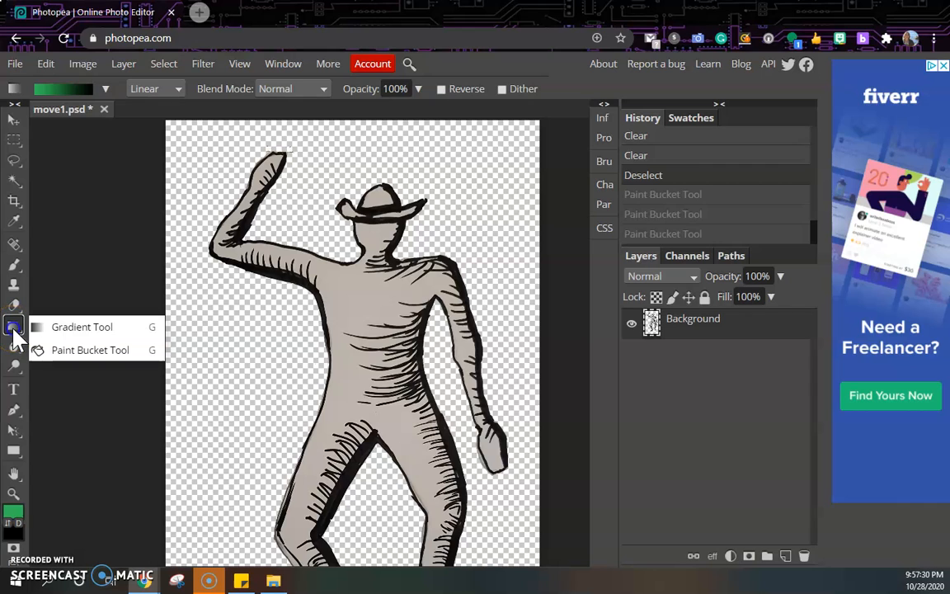
pyautogui.click(56, 330)
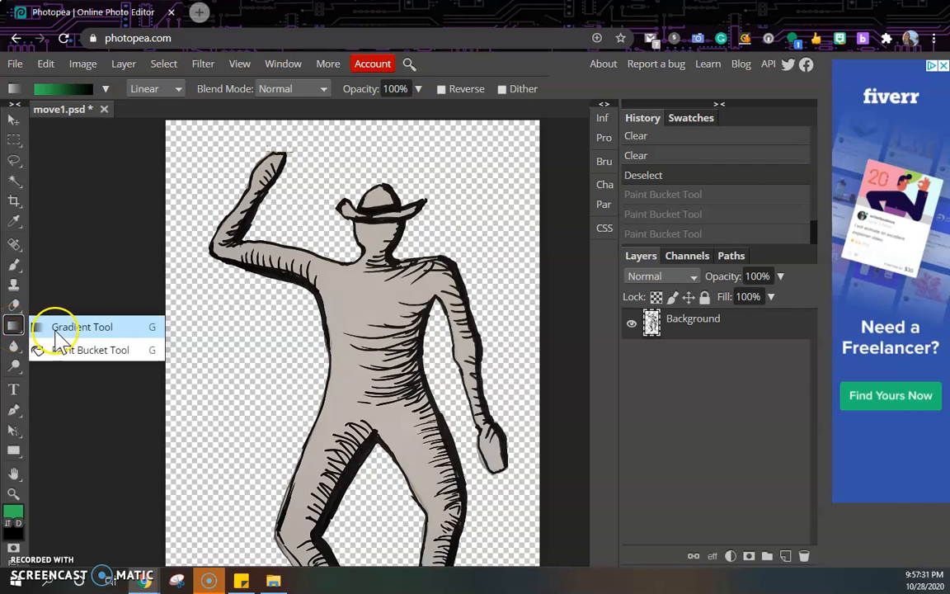
pyautogui.click(93, 363)
# - Try filling the figure's body with the current green, and undo that fill
pyautogui.scroll(-2, 184, 387)
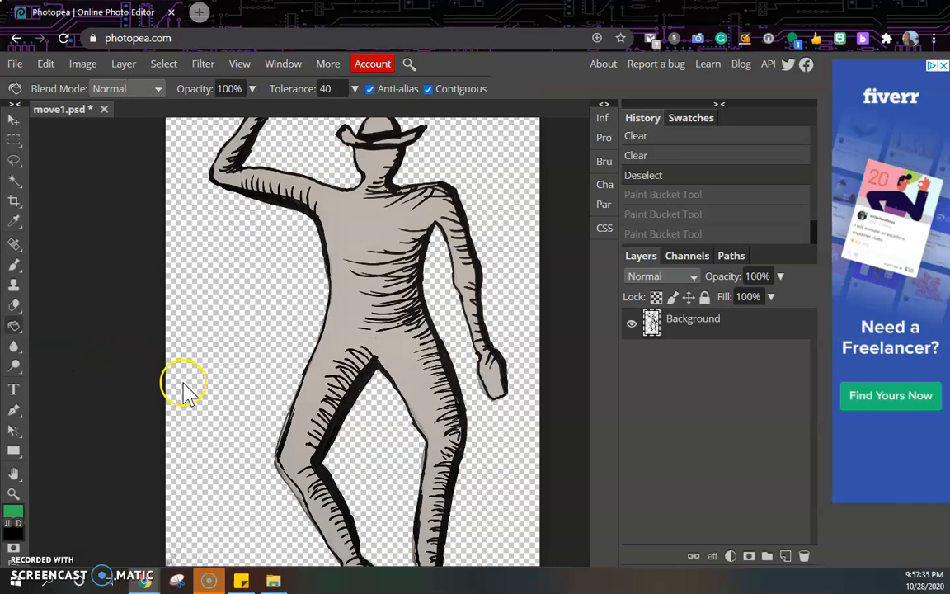
pyautogui.scroll(-2, 276, 378)
pyautogui.click(410, 305)
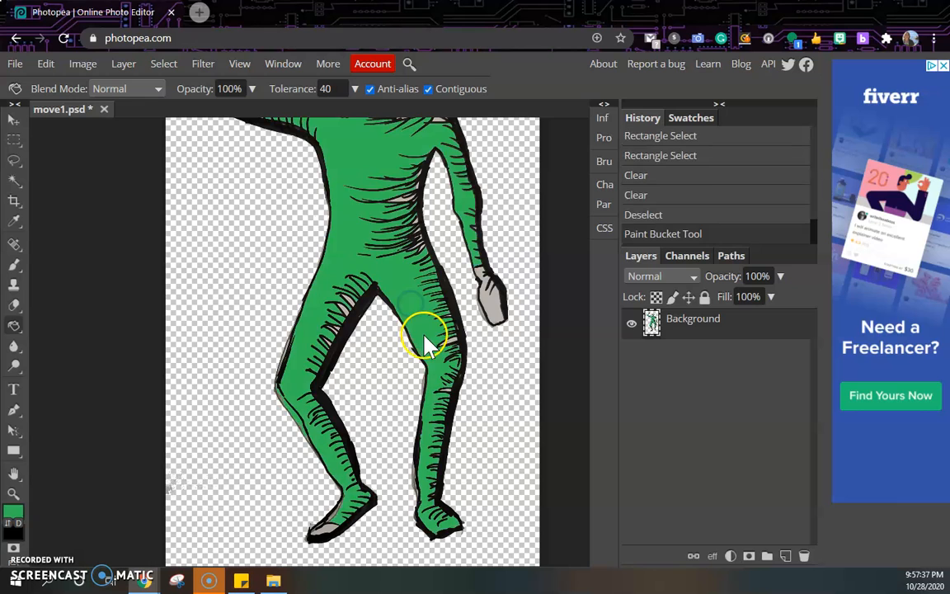
pyautogui.scroll(4, 435, 391)
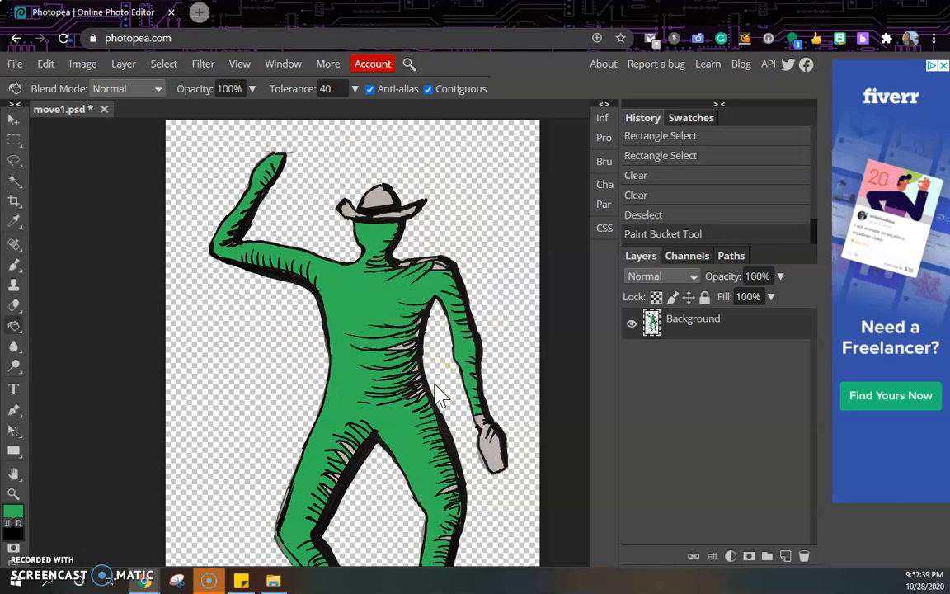
pyautogui.click(665, 215)
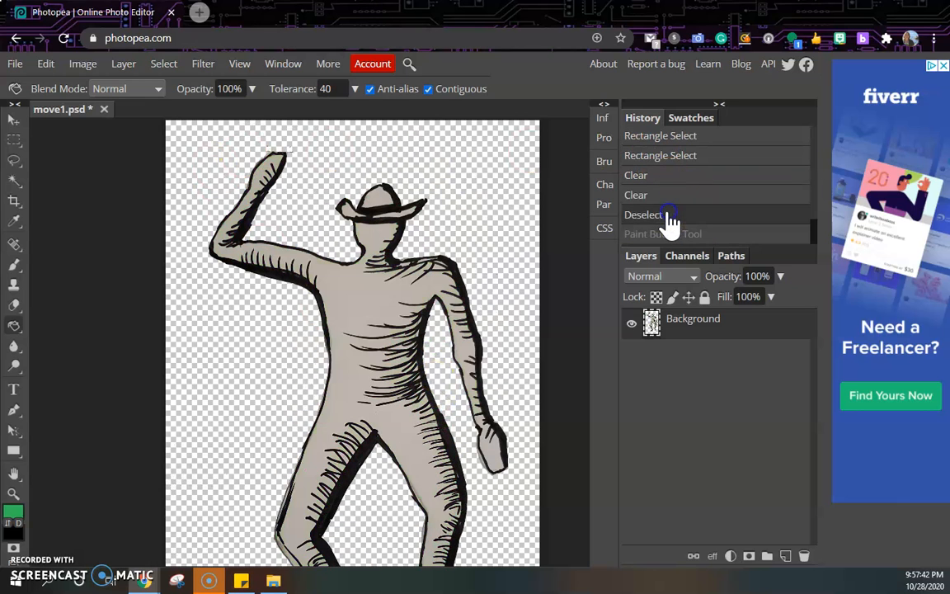
# - Set the foreground colour to the dark green 247038 and fill the figure's body with it
pyautogui.click(17, 514)
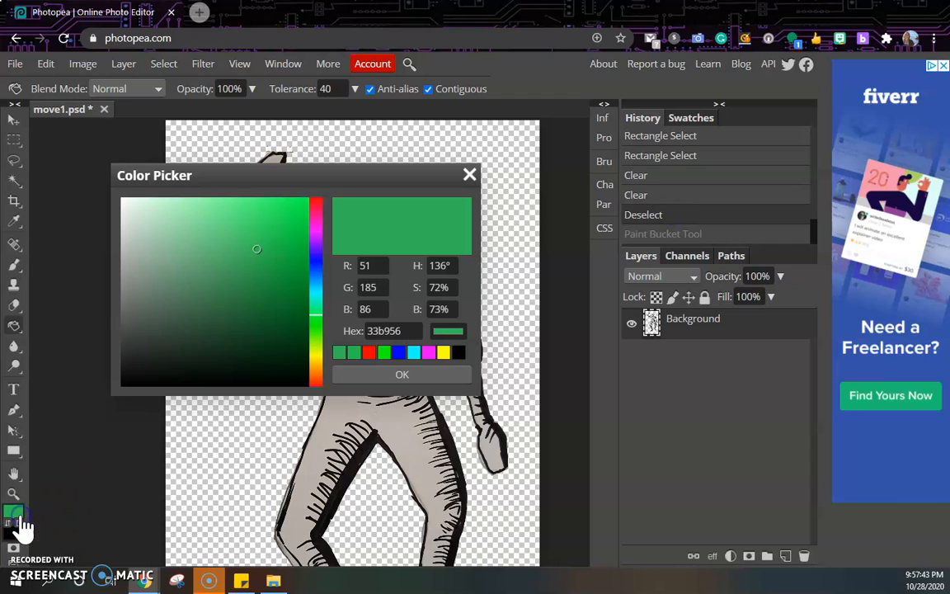
pyautogui.click(249, 297)
pyautogui.click(402, 371)
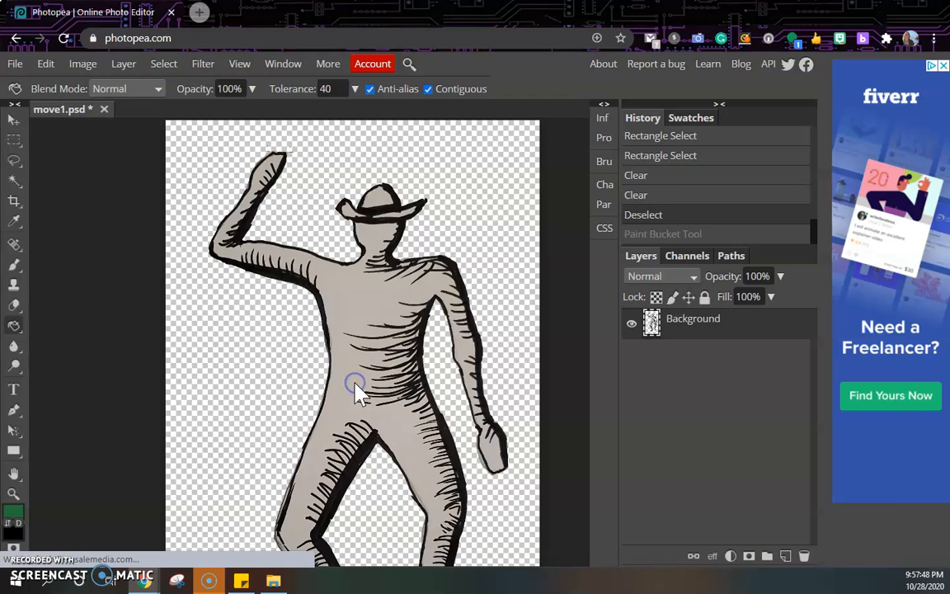
pyautogui.click(355, 382)
pyautogui.scroll(-3, 376, 353)
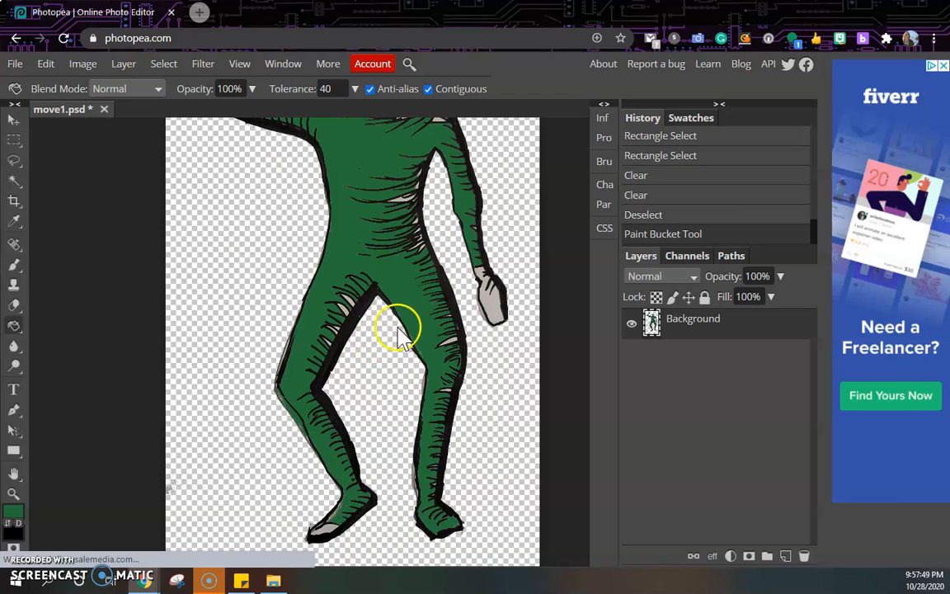
# - Choose a medium green, lighter than the dark green body fill, as the foreground colour
pyautogui.click(12, 513)
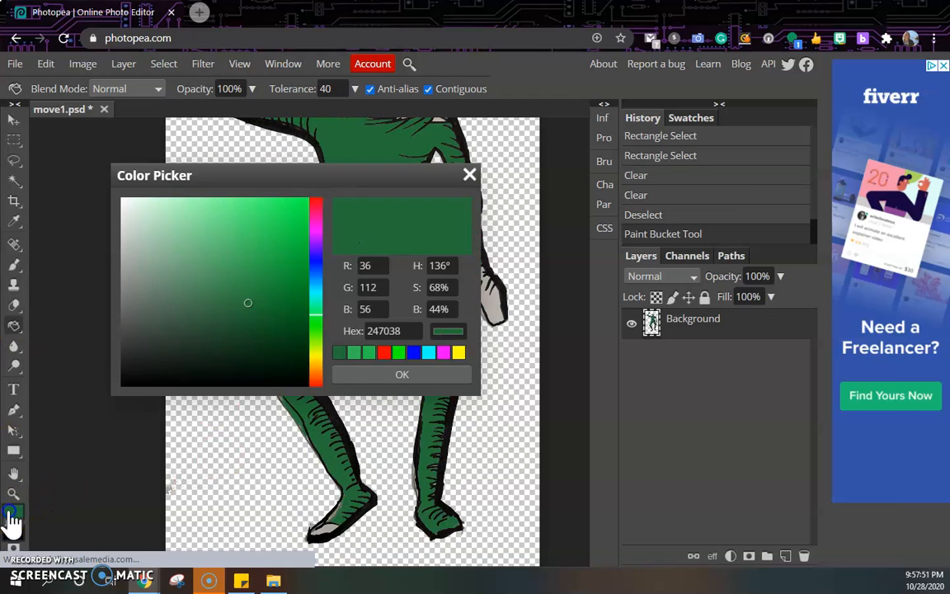
pyautogui.click(239, 265)
pyautogui.click(238, 298)
pyautogui.click(212, 275)
pyautogui.click(249, 275)
pyautogui.click(404, 375)
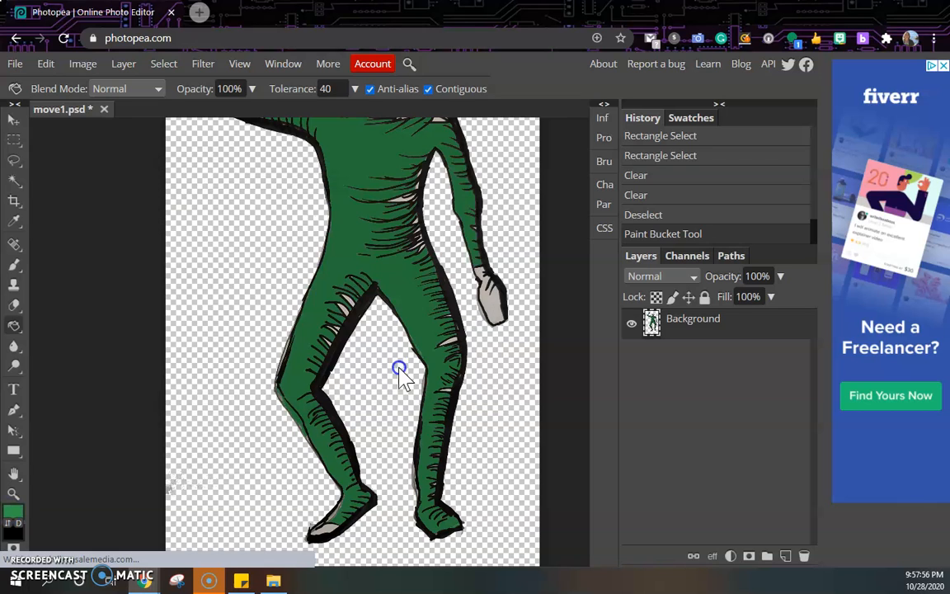
# - Revert the dark green fill and fill the figure's body with the newly chosen medium green
pyautogui.click(672, 216)
pyautogui.click(404, 290)
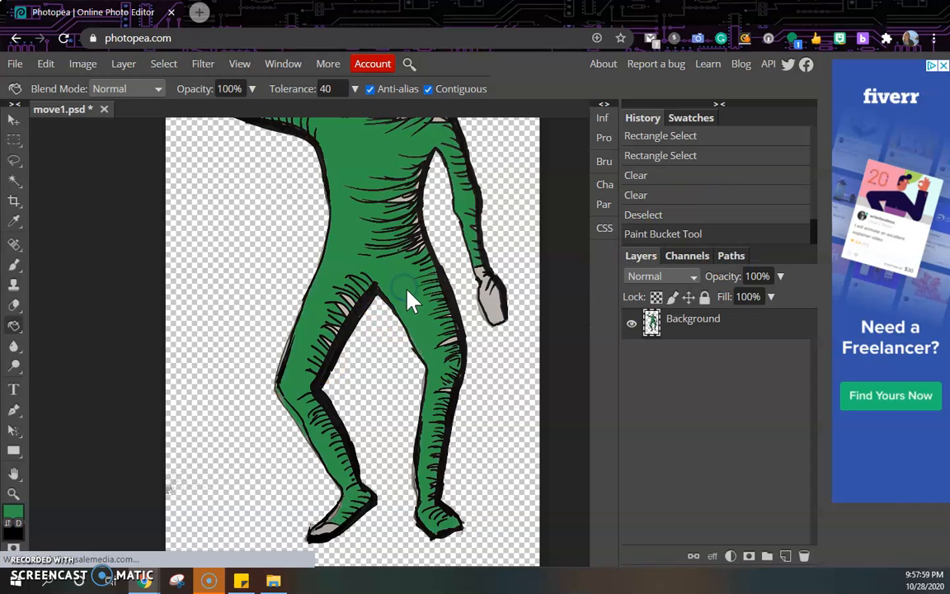
pyautogui.scroll(3, 439, 338)
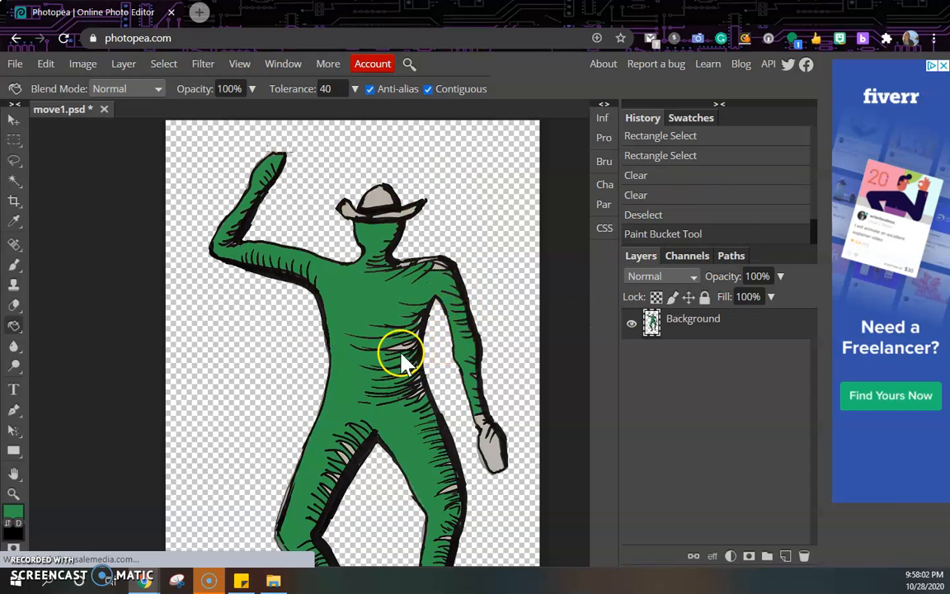
# - Fill the grey gaps between the hatch lines on the figure's inner thigh with green, undoing any fill that covers the black outlines
pyautogui.scroll(-3, 390, 379)
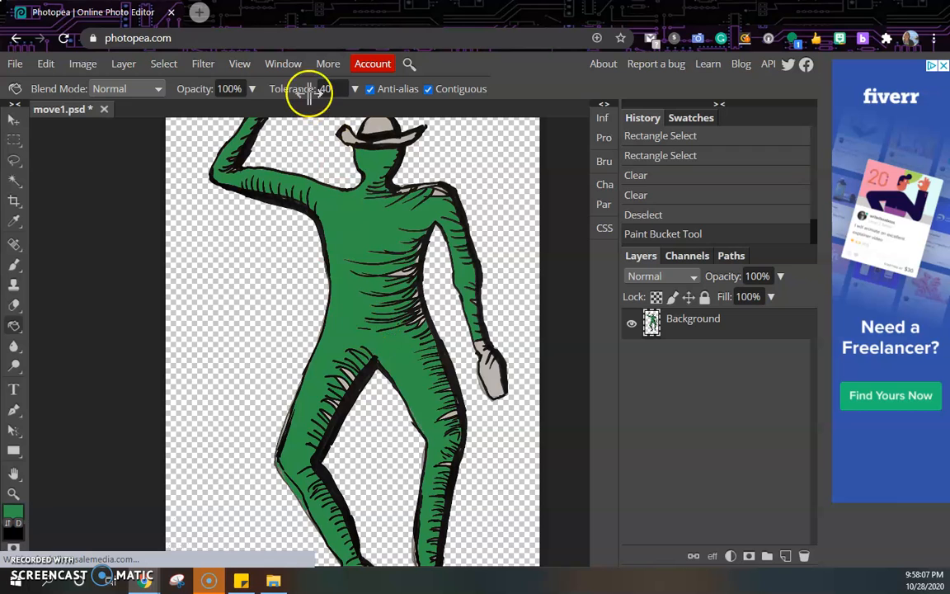
pyautogui.click(242, 64)
pyautogui.click(250, 84)
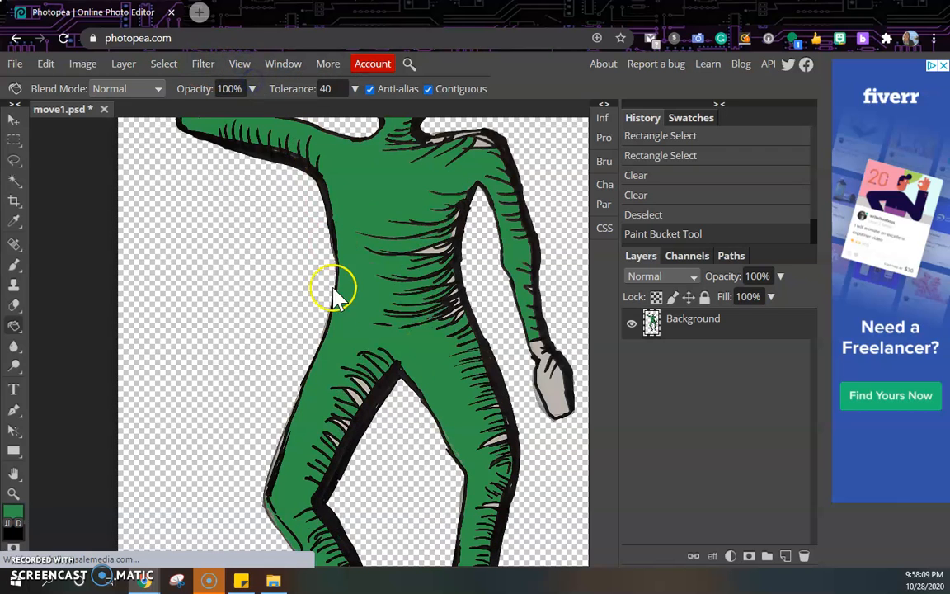
pyautogui.click(363, 384)
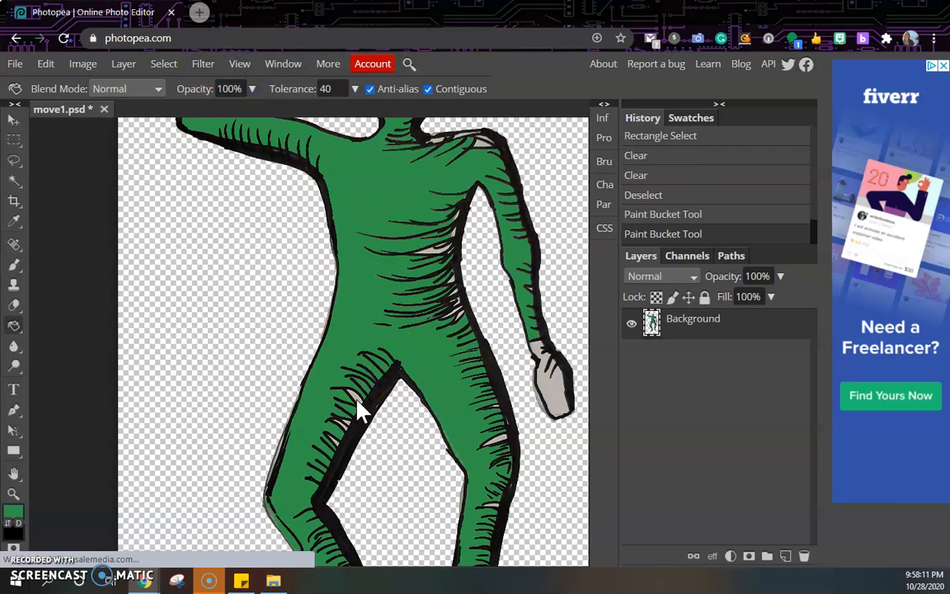
pyautogui.click(356, 421)
pyautogui.click(350, 431)
pyautogui.click(349, 425)
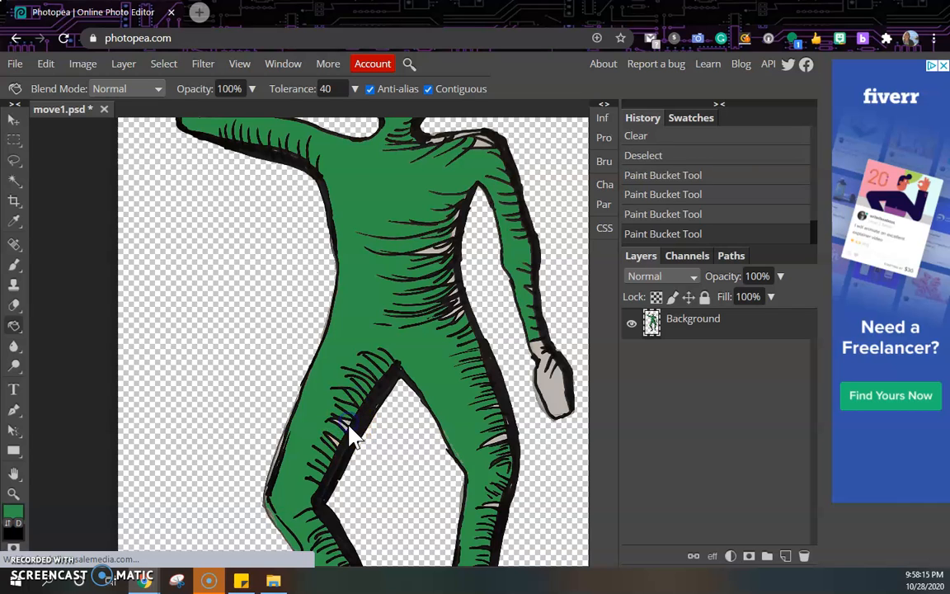
pyautogui.click(348, 430)
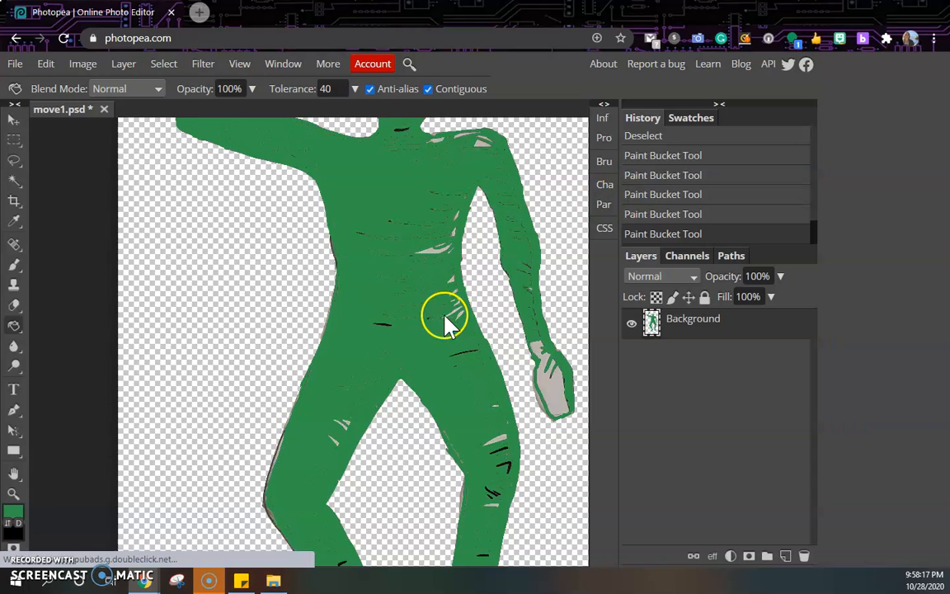
pyautogui.click(643, 213)
# - Fill the remaining grey areas of the lowered hand, the outer thigh and the foot tip with the medium green
pyautogui.click(557, 396)
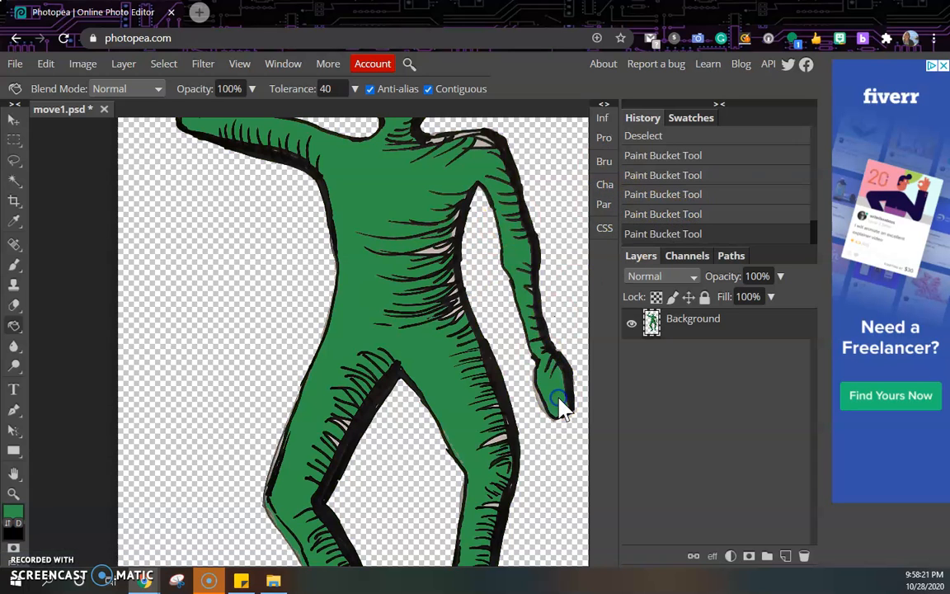
pyautogui.click(505, 439)
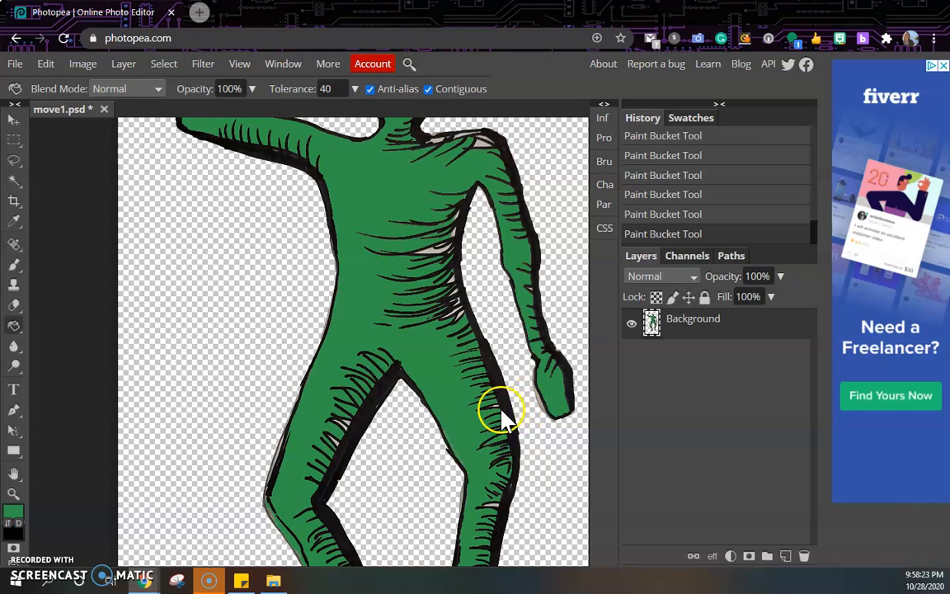
pyautogui.scroll(-3, 498, 417)
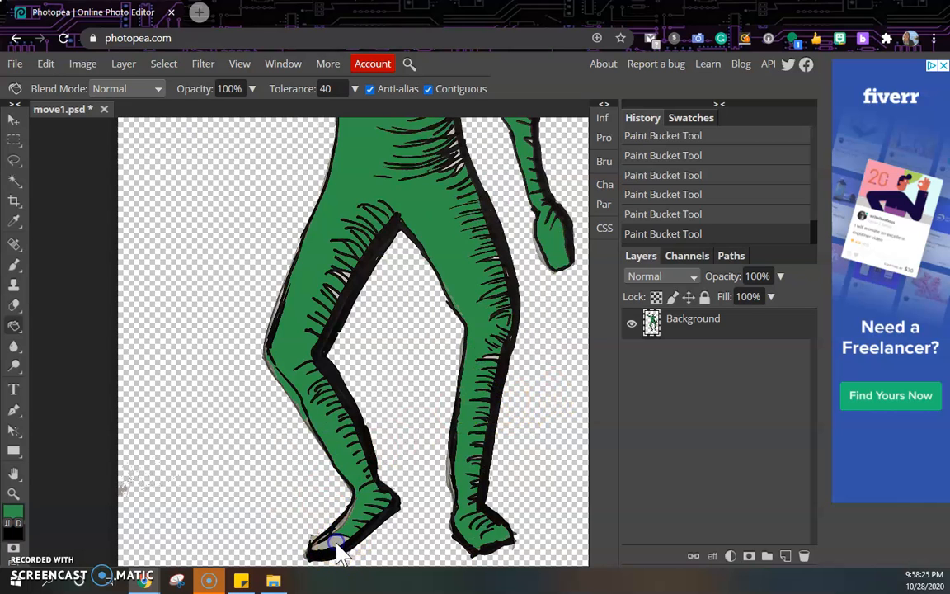
pyautogui.scroll(4, 404, 519)
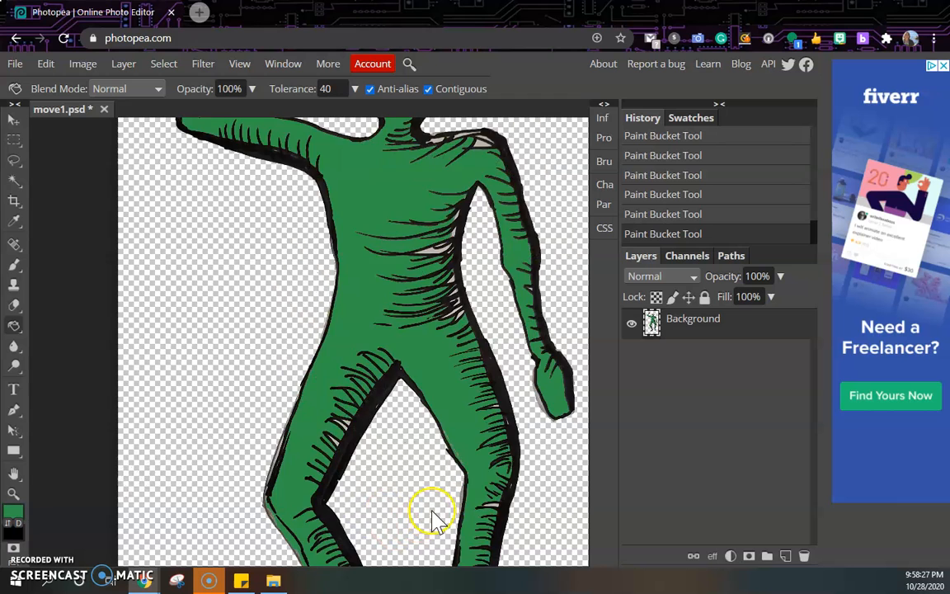
pyautogui.scroll(-2, 475, 378)
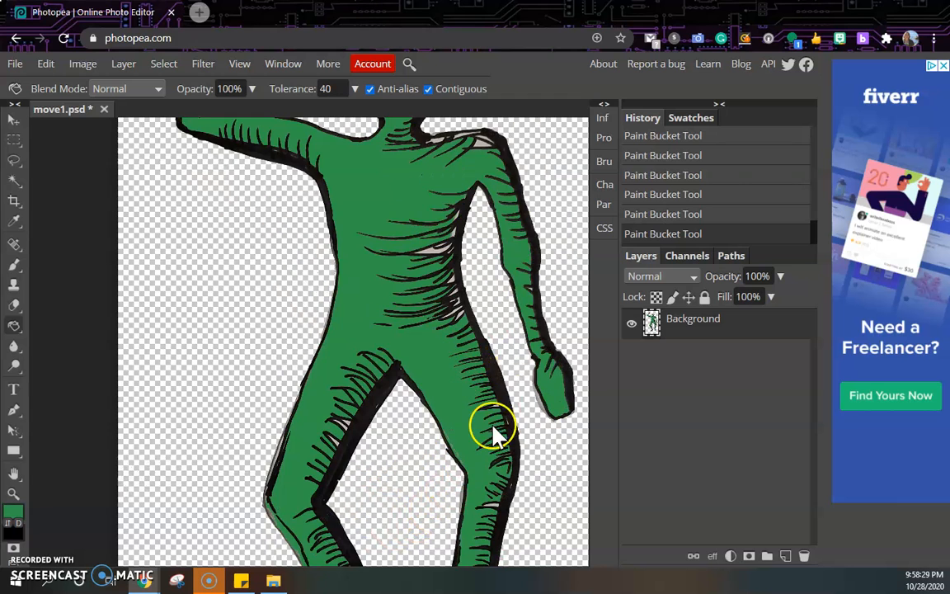
# - Fill the crown and brim of the figure's hat with the same green
pyautogui.scroll(4, 458, 364)
pyautogui.click(400, 280)
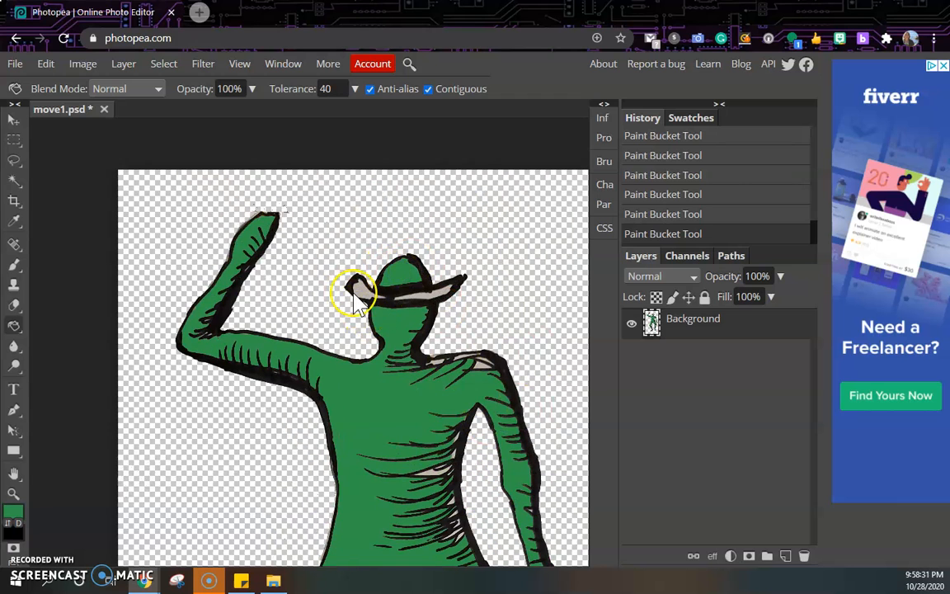
pyautogui.click(435, 293)
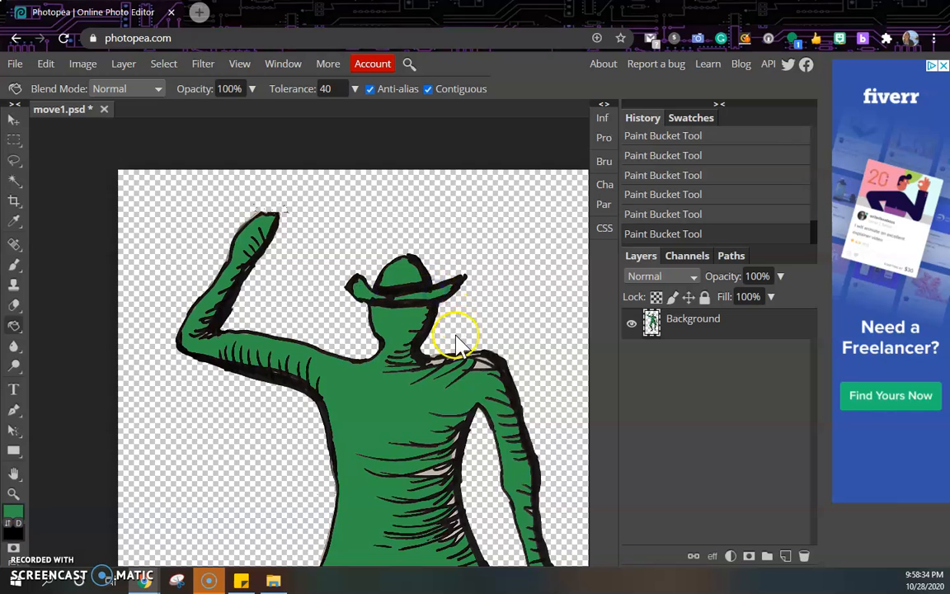
pyautogui.scroll(-2, 456, 333)
pyautogui.scroll(1, 446, 333)
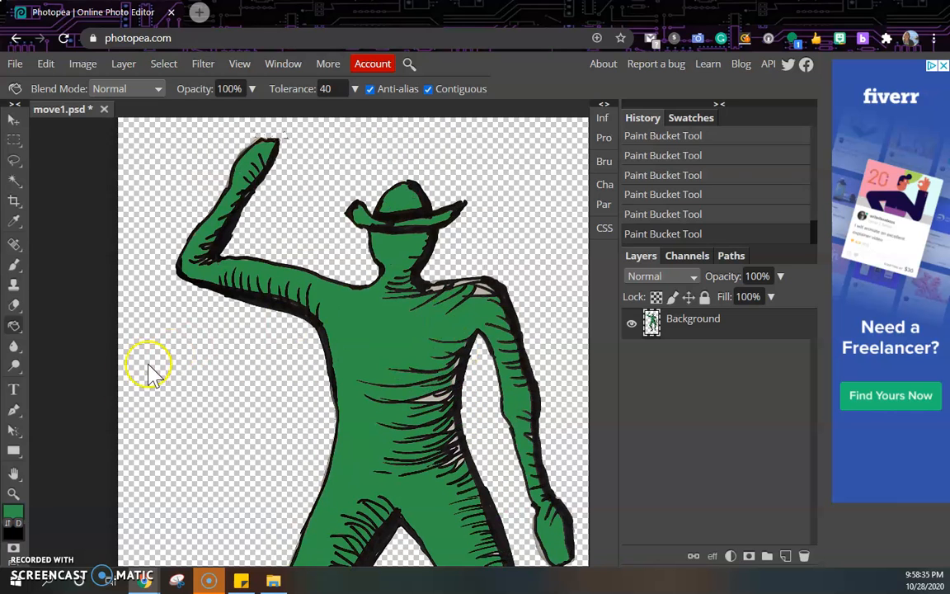
# - Set the foreground colour to the golden brown b28634
pyautogui.click(13, 512)
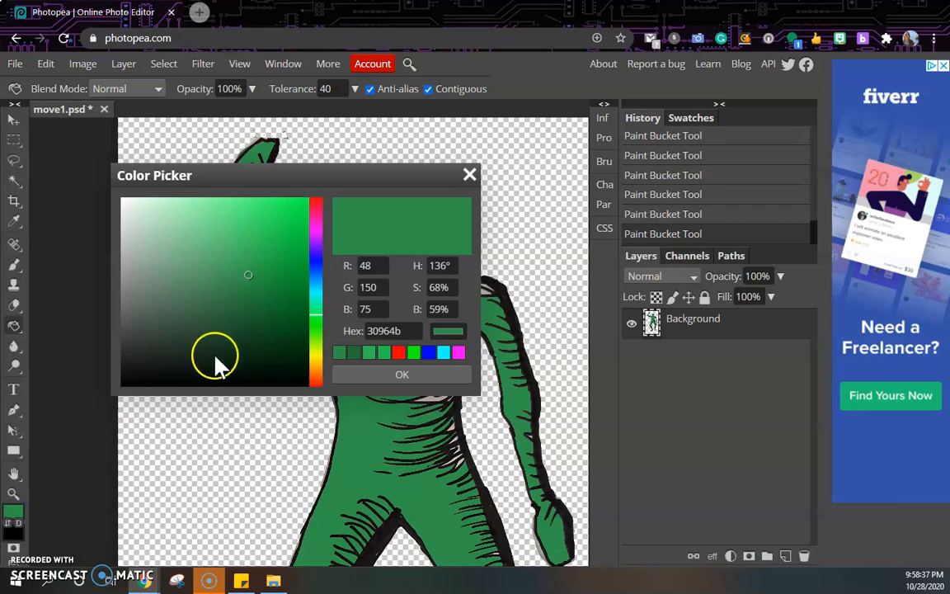
pyautogui.click(316, 365)
pyautogui.moveTo(261, 247)
pyautogui.mouseDown()
pyautogui.moveTo(229, 266)
pyautogui.moveTo(230, 243)
pyautogui.mouseUp()
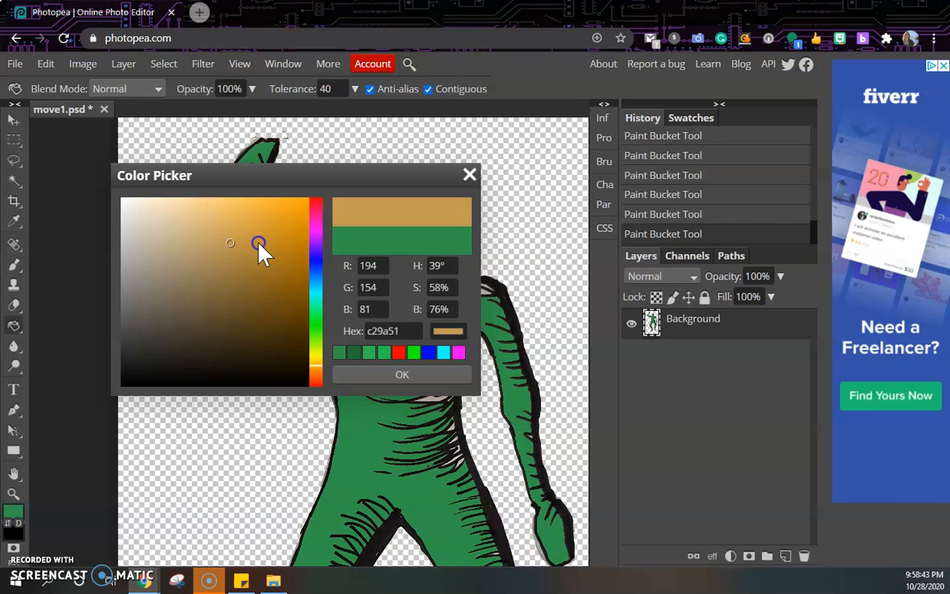
pyautogui.click(262, 267)
pyautogui.click(253, 254)
pyautogui.click(410, 400)
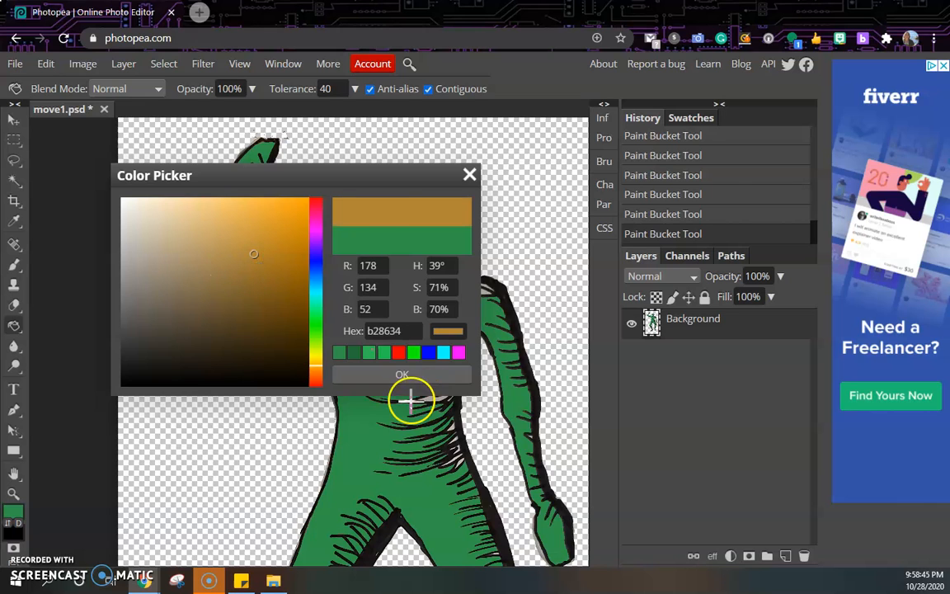
pyautogui.click(399, 378)
# - Fill the crown and brim of the cowboy hat with the golden brown
pyautogui.click(399, 205)
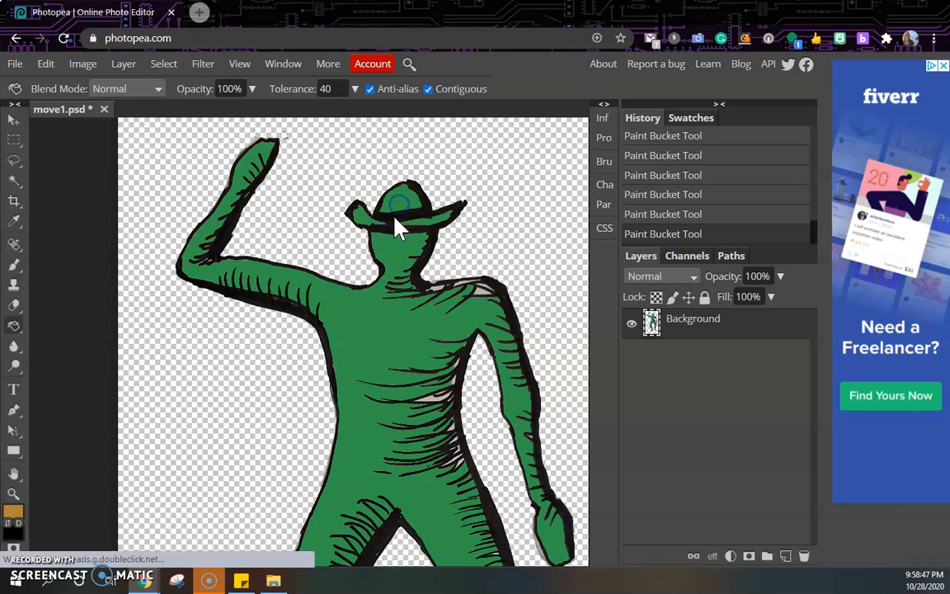
pyautogui.click(364, 217)
pyautogui.click(401, 288)
pyautogui.scroll(-5, 394, 384)
pyautogui.scroll(5, 403, 371)
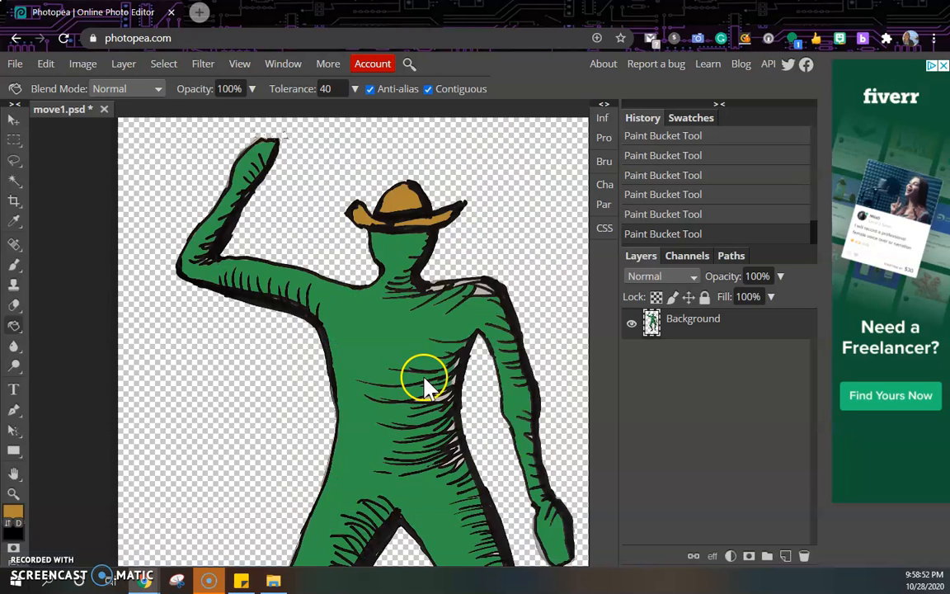
pyautogui.scroll(-8, 462, 433)
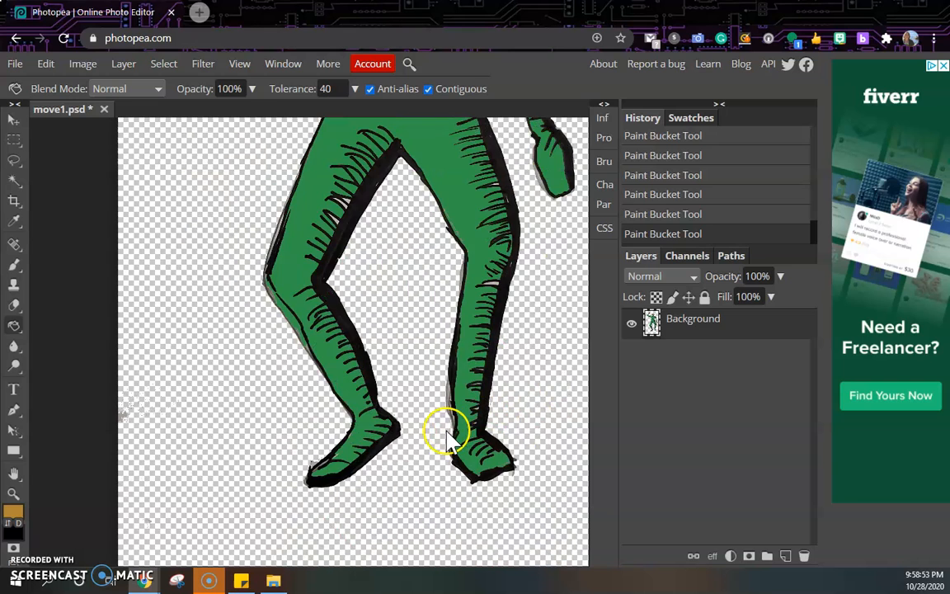
pyautogui.scroll(5, 441, 433)
pyautogui.scroll(9, 450, 429)
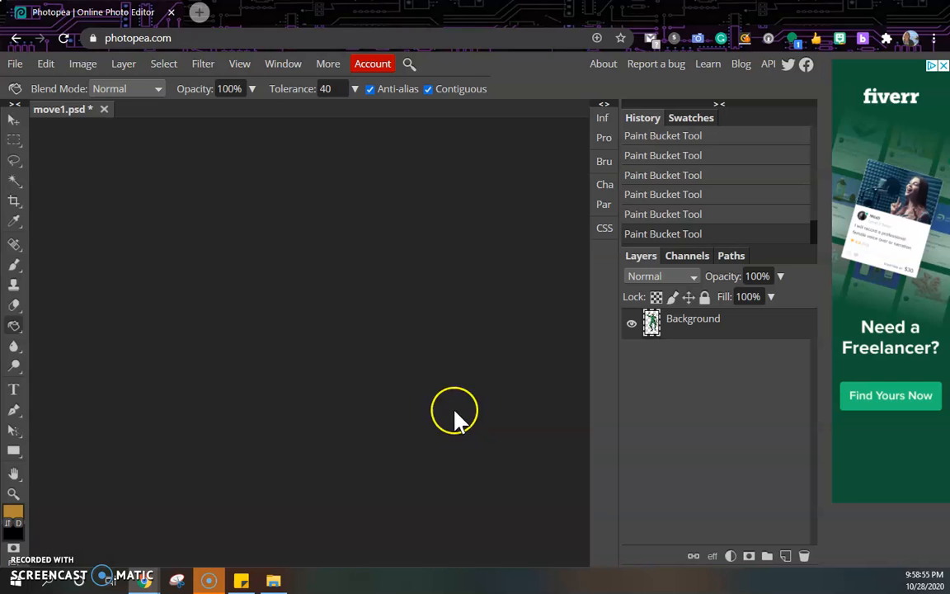
pyautogui.scroll(-9, 441, 404)
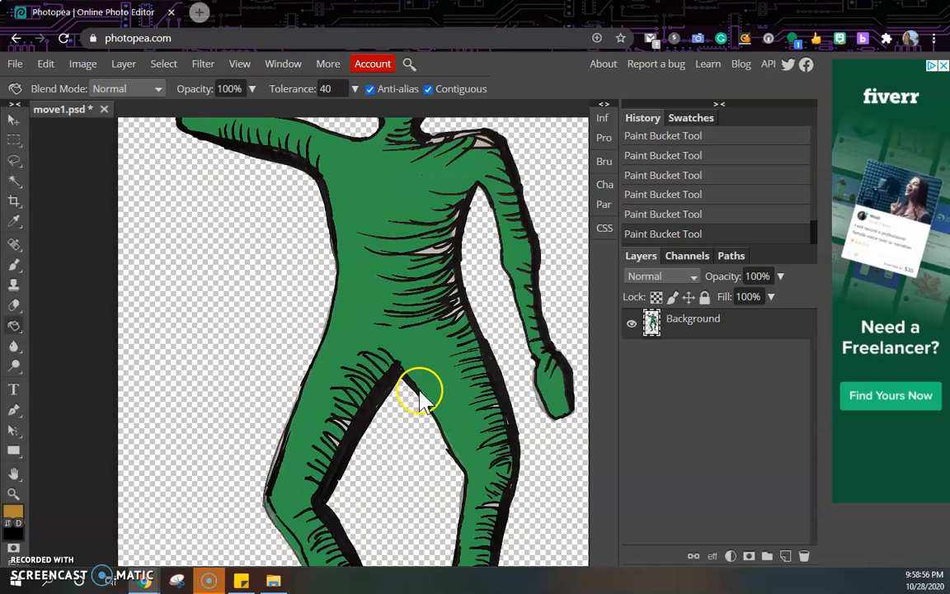
# - Save the coloured drawing as a PSD and show the downloaded file in its folder
pyautogui.click(15, 63)
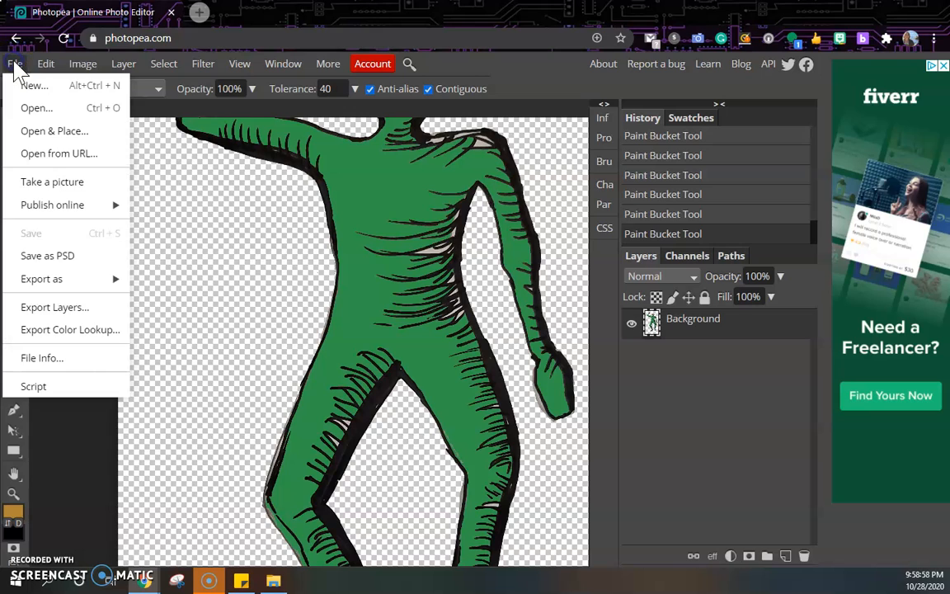
pyautogui.click(58, 255)
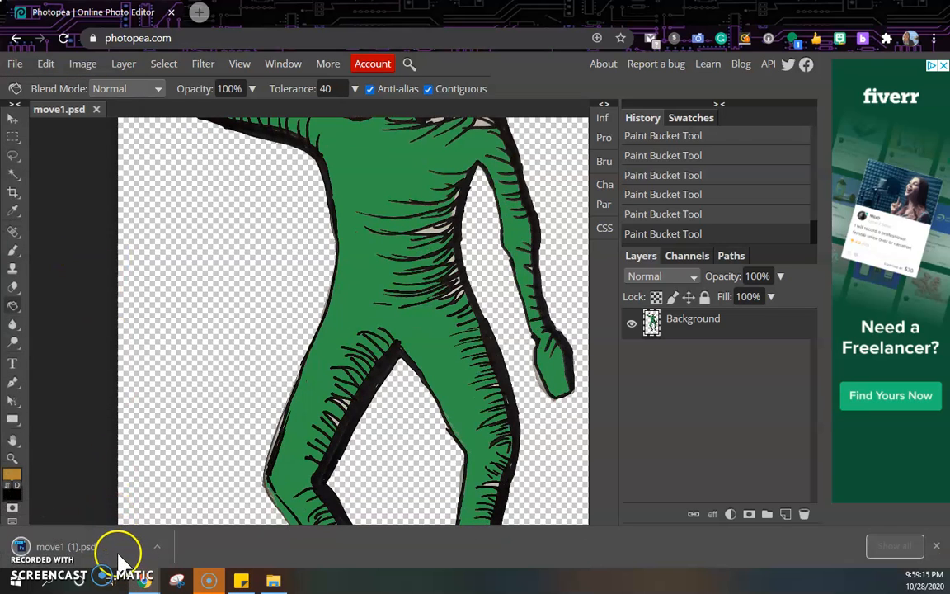
pyautogui.click(158, 548)
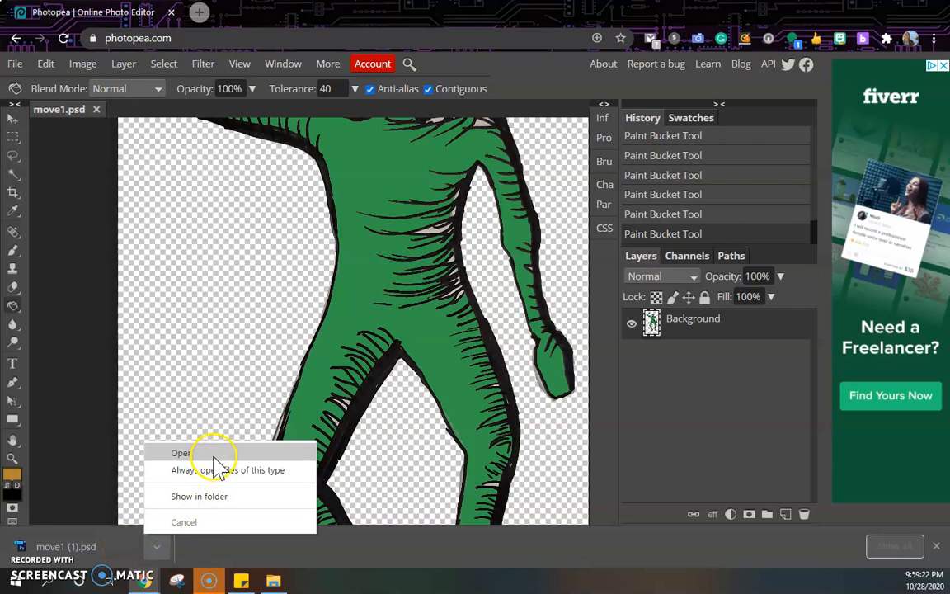
pyautogui.click(217, 496)
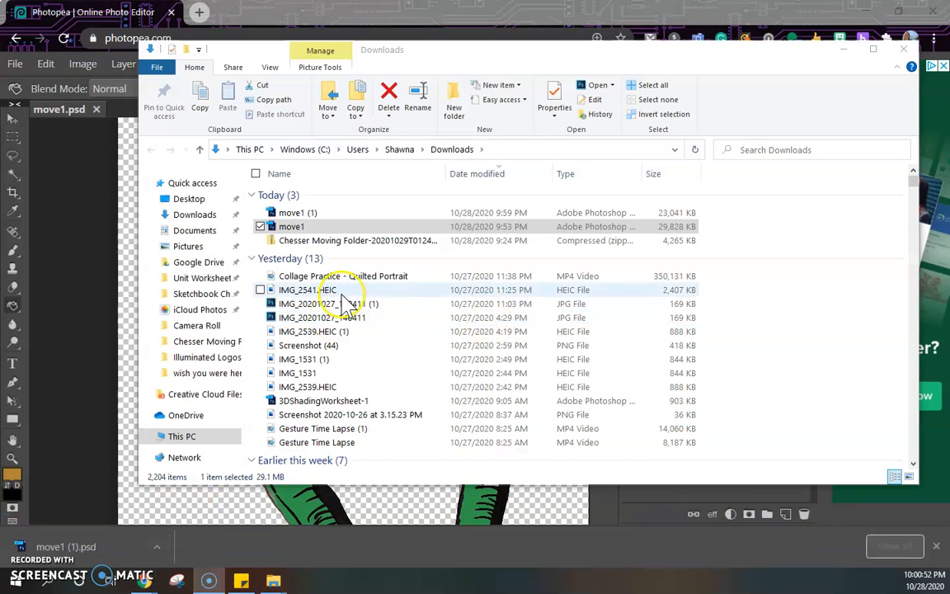
# - Move the move1 file from Downloads into the Moving Folder, check that folder's contents and close the file window
pyautogui.click(292, 226)
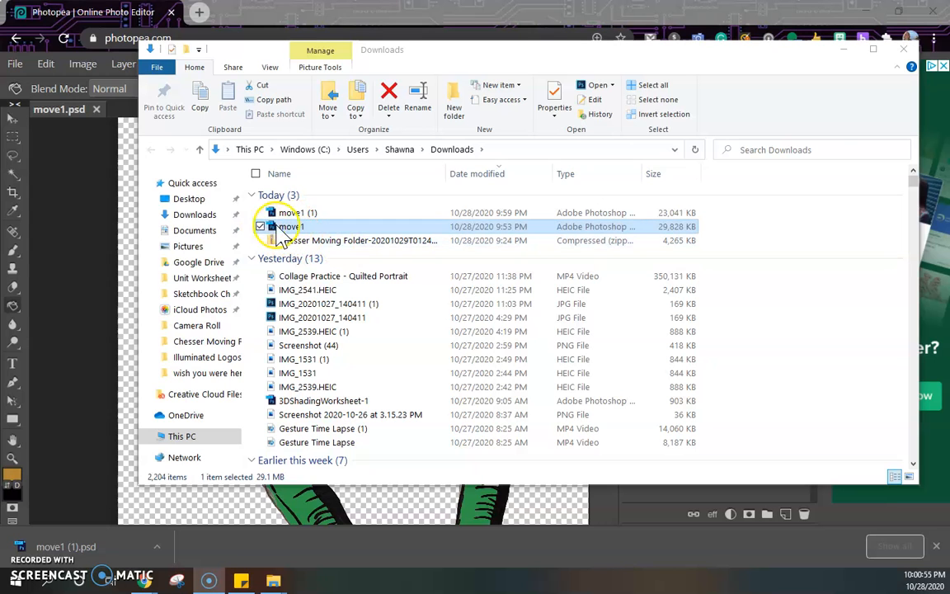
pyautogui.moveTo(291, 233); pyautogui.dragTo(188, 344)
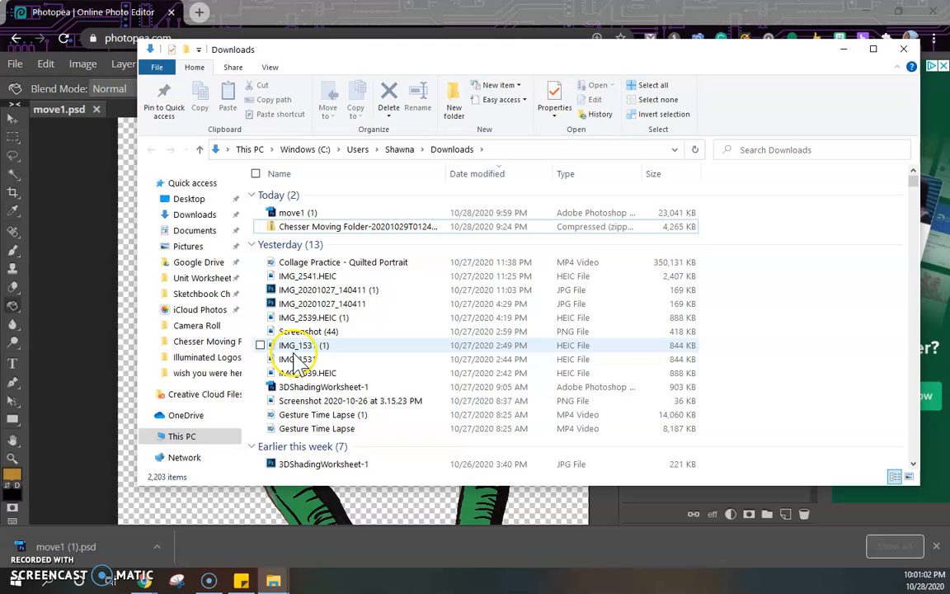
pyautogui.click(192, 341)
pyautogui.click(295, 211)
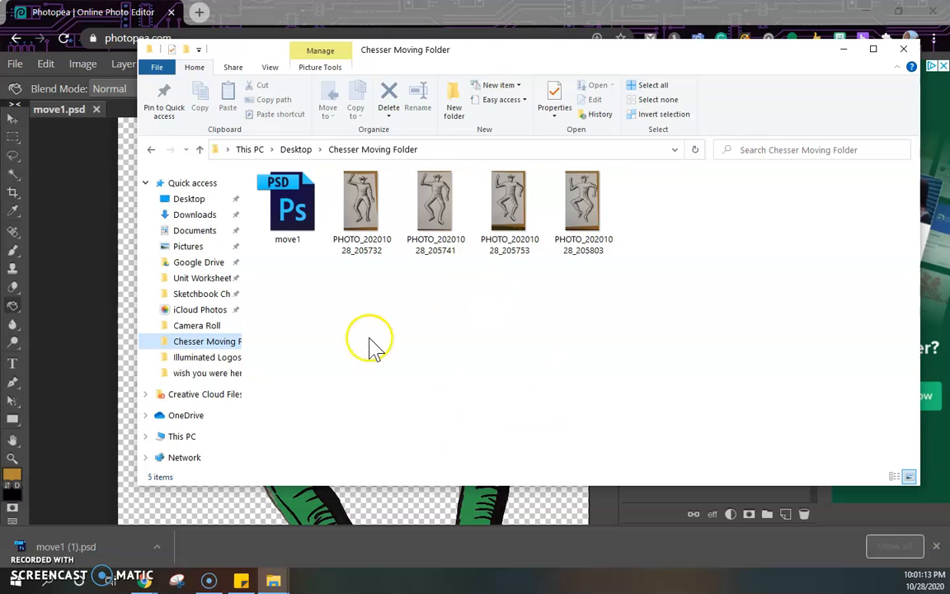
pyautogui.click(903, 51)
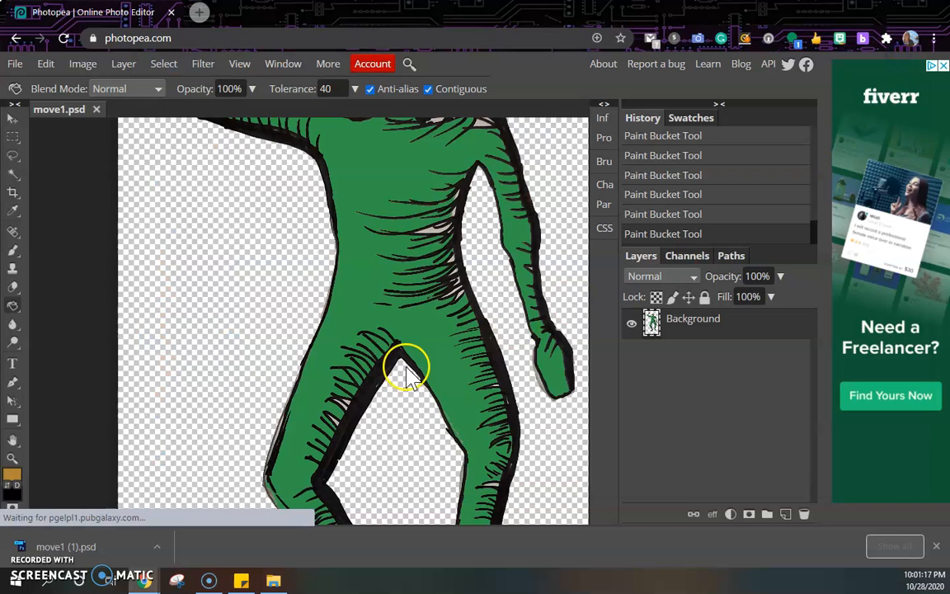
# - Close the move1.psd document and bring up the dialog for opening another file from the computer
pyautogui.scroll(10, 402, 375)
pyautogui.scroll(-10, 403, 371)
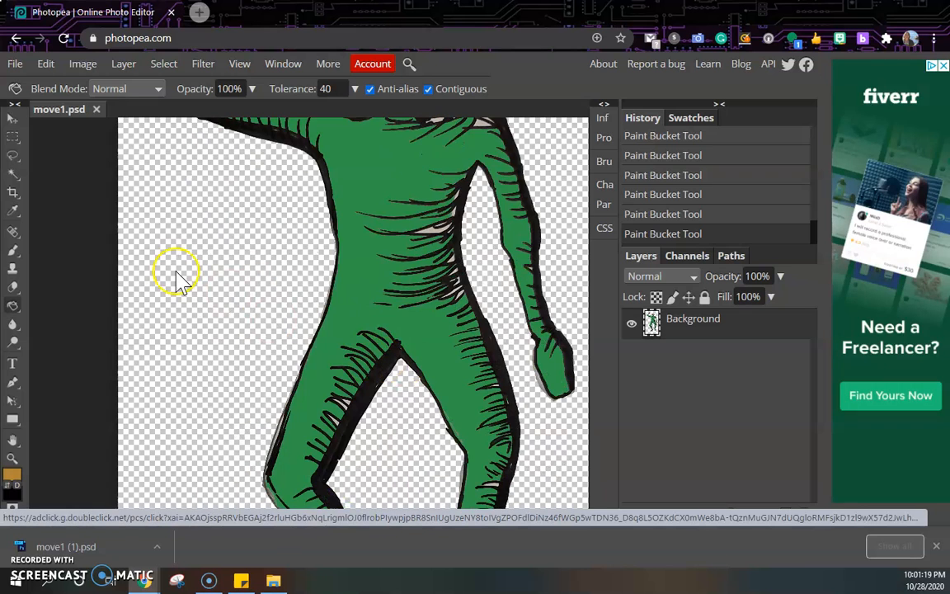
pyautogui.click(99, 110)
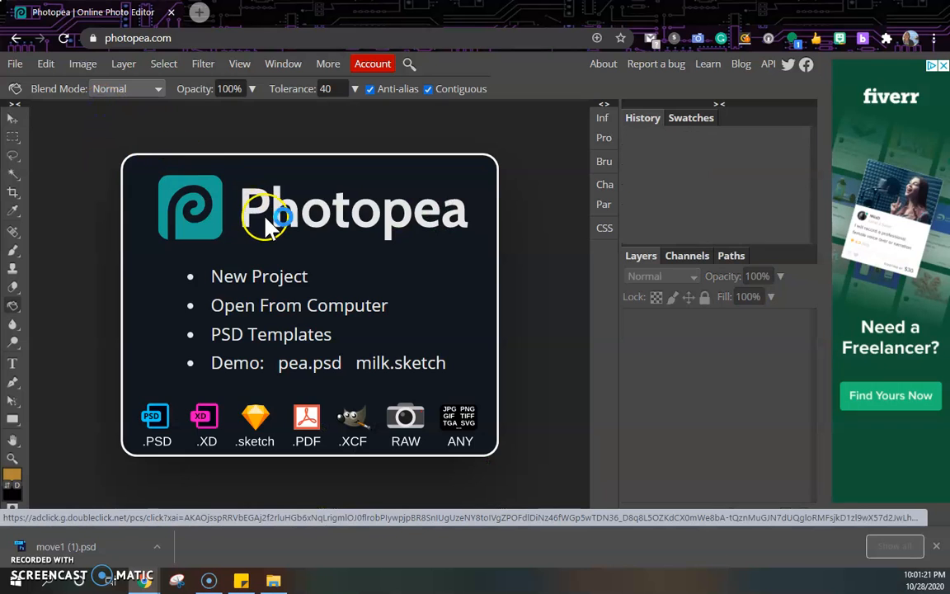
pyautogui.click(17, 63)
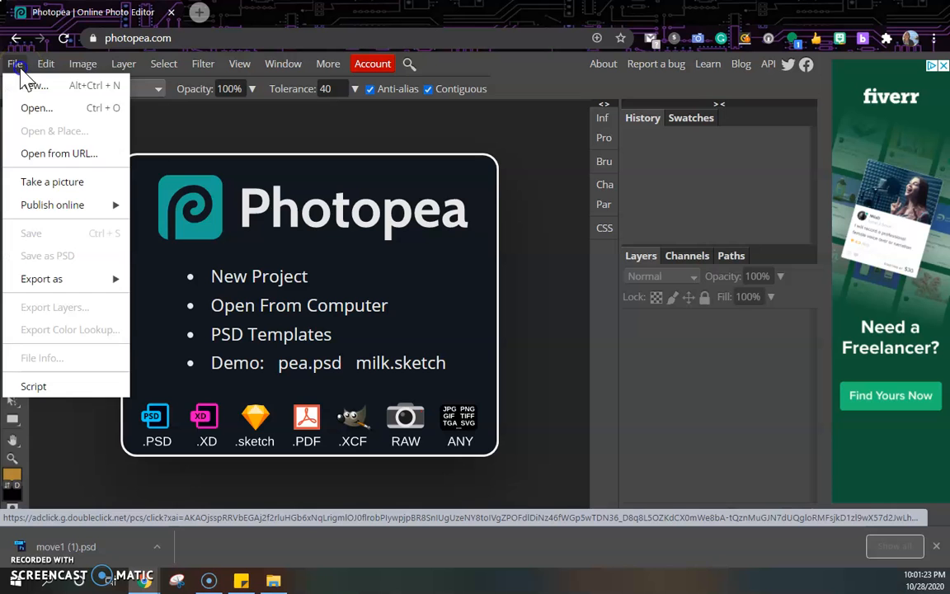
pyautogui.click(41, 107)
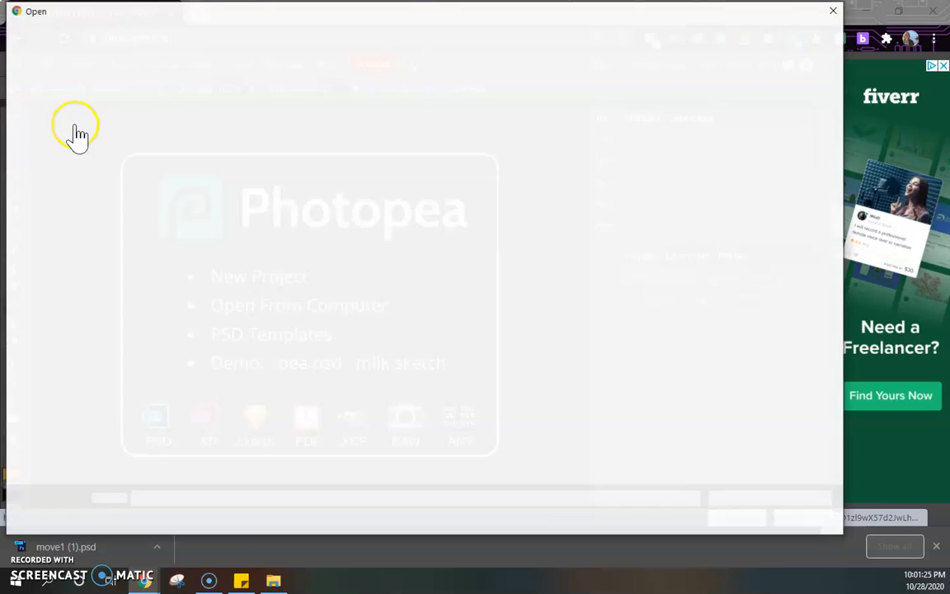